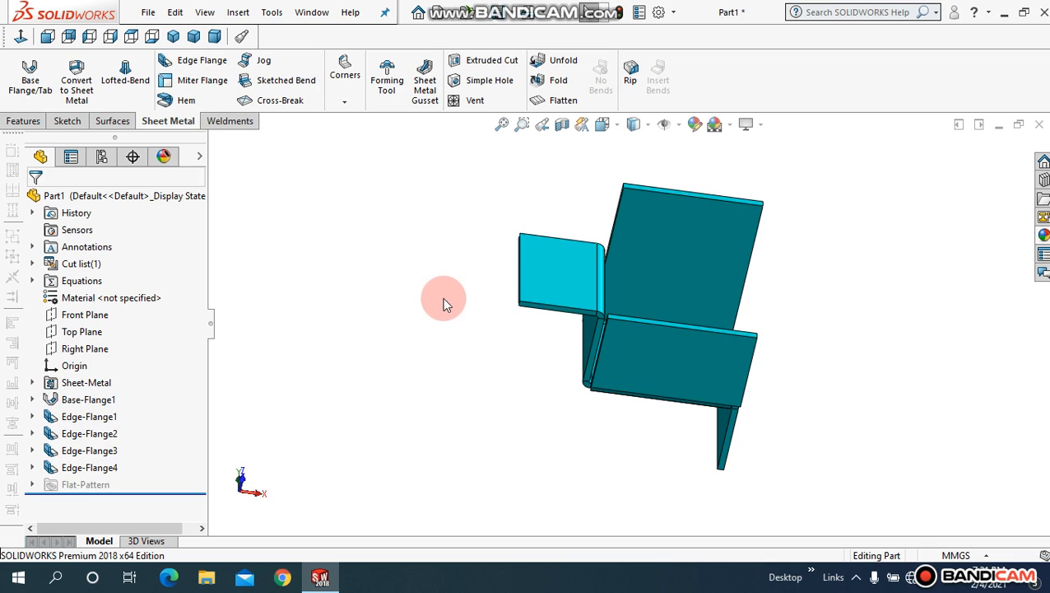
Examine the existing sheet metal part and its four edge flanges from several angles.
{"action": "middle_click_drag", "start_coordinate": [471, 323], "coordinate": [473, 256]}
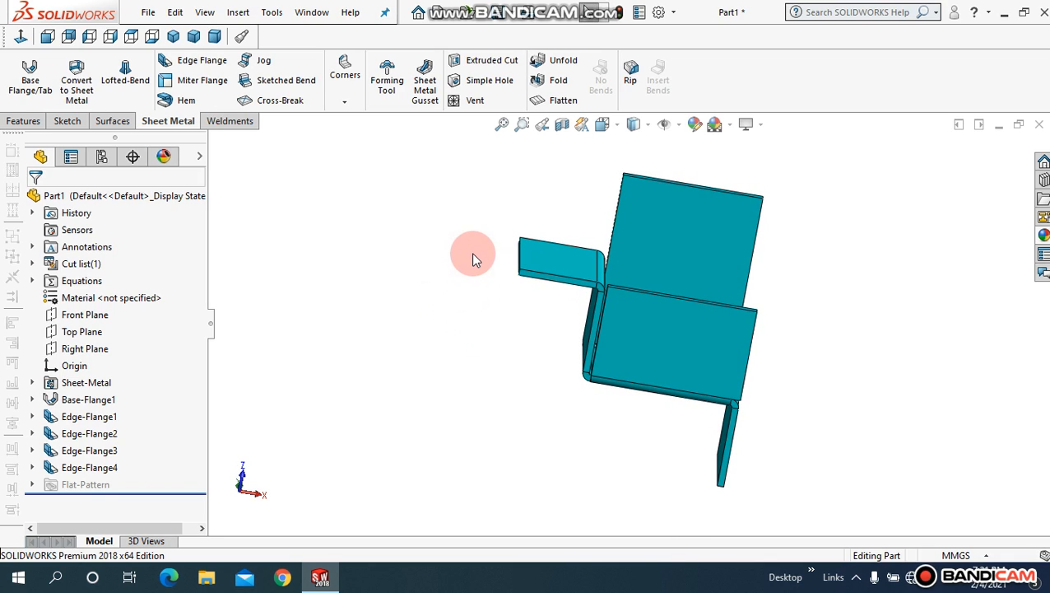
{"action": "middle_click_drag", "start_coordinate": [485, 344], "coordinate": [419, 254]}
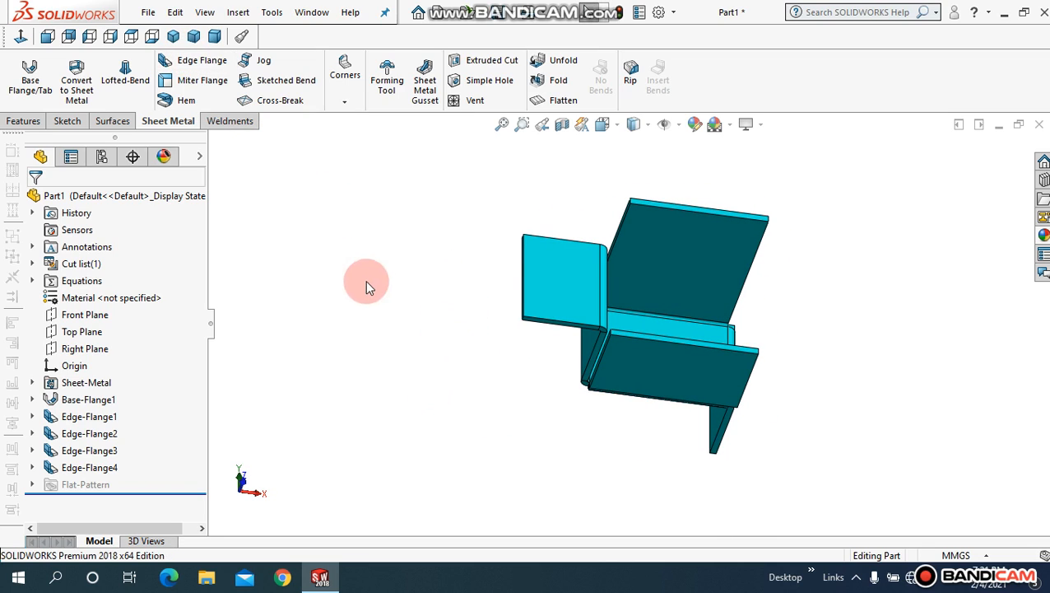
{"action": "middle_click_drag", "start_coordinate": [382, 328], "coordinate": [575, 188]}
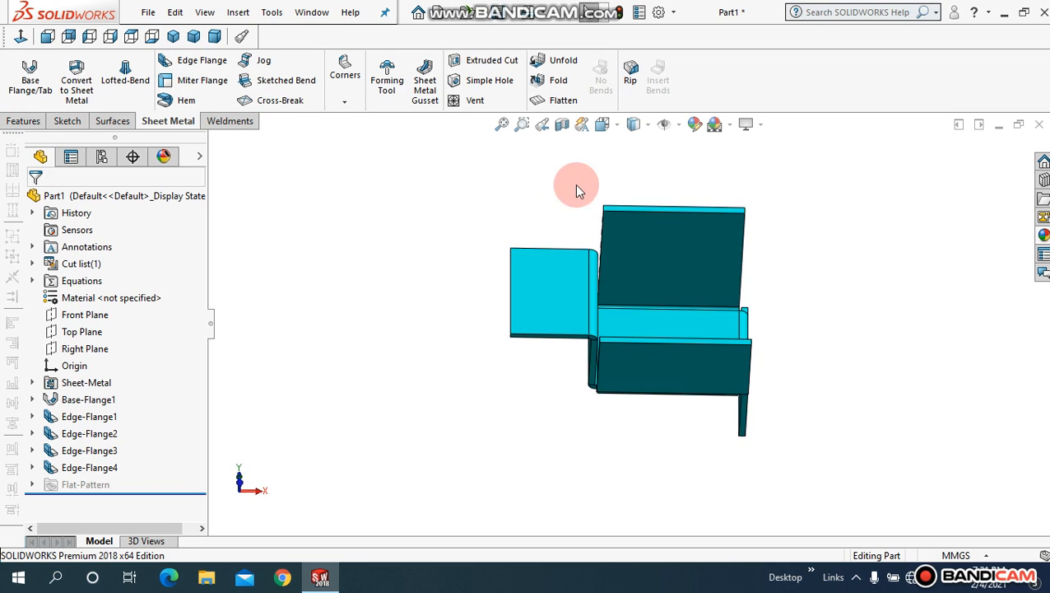
{"action": "left_click", "coordinate": [501, 124]}
{"action": "middle_click_drag", "start_coordinate": [375, 296], "coordinate": [436, 214]}
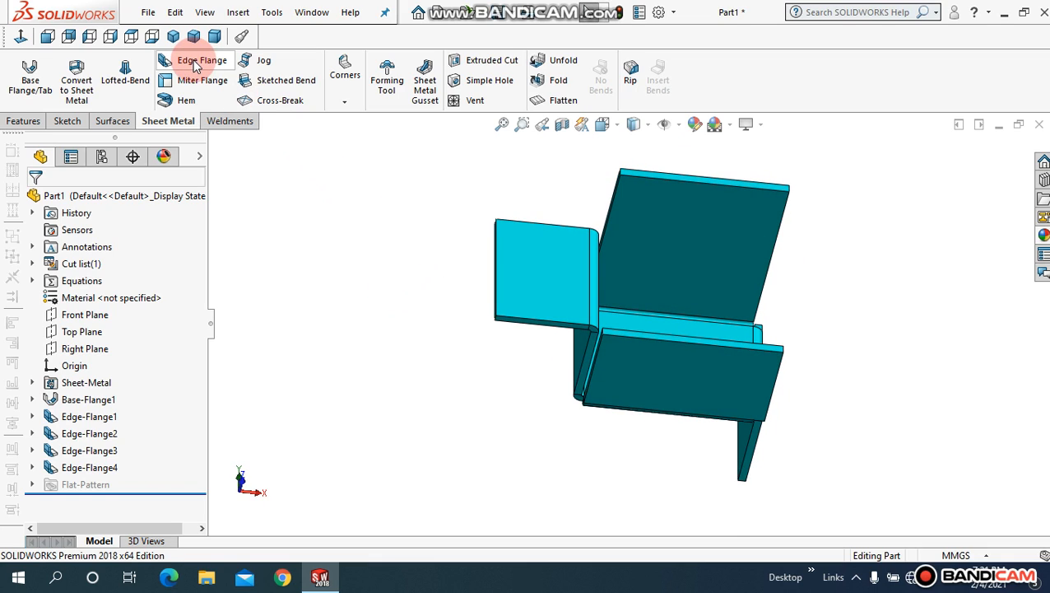
{"action": "middle_click_drag", "start_coordinate": [379, 241], "coordinate": [411, 262]}
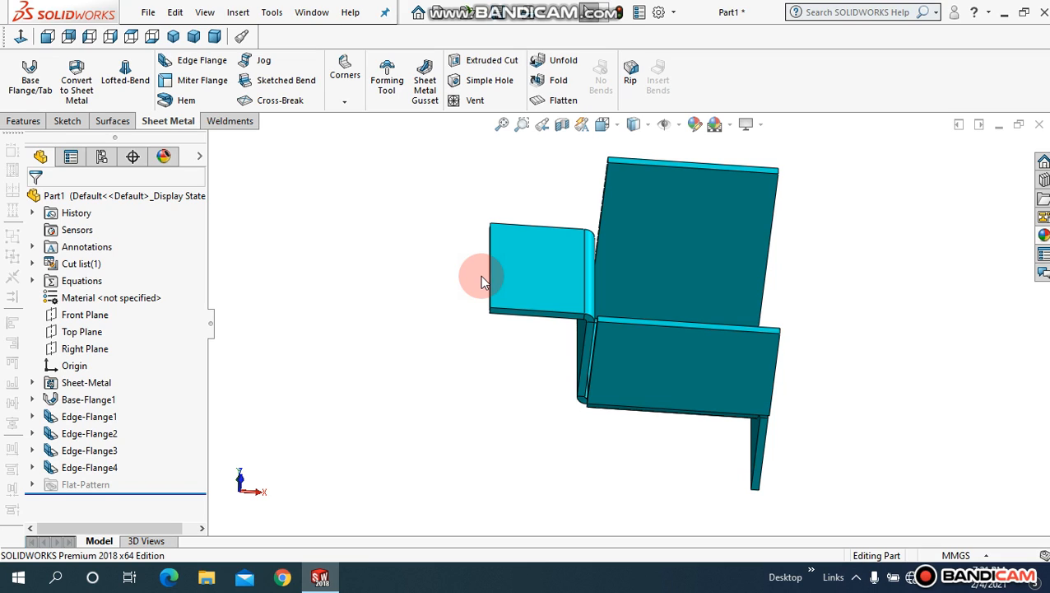
{"action": "middle_click_drag", "start_coordinate": [445, 331], "coordinate": [452, 358]}
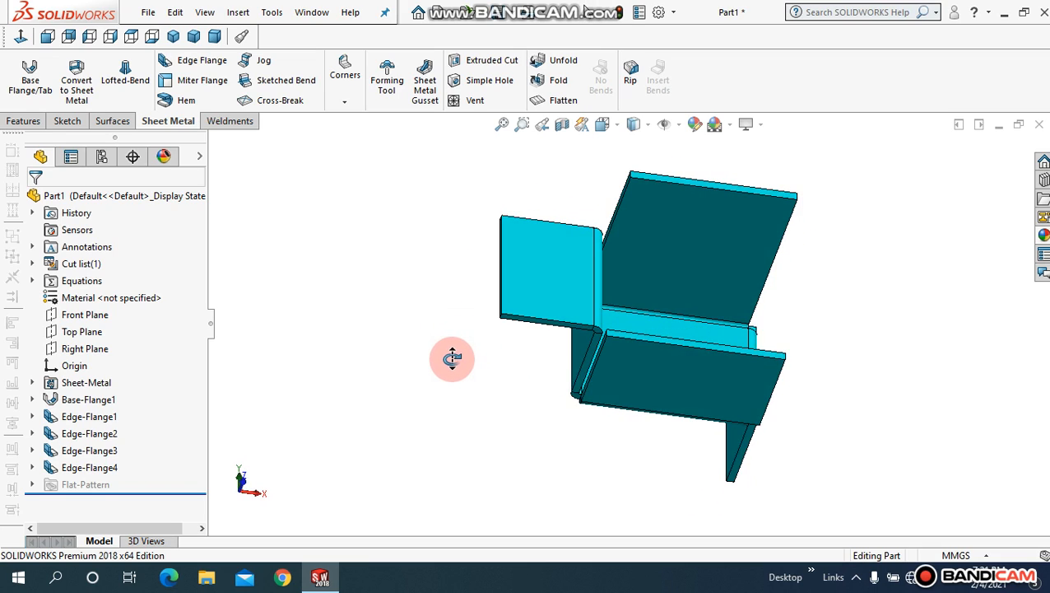
{"action": "left_click", "coordinate": [501, 125]}
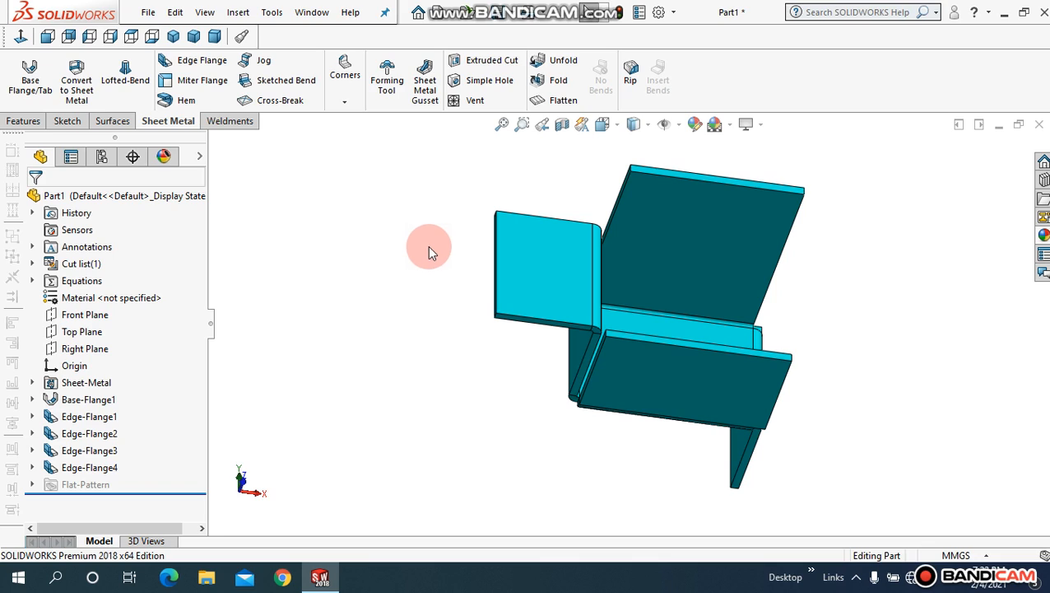
{"action": "middle_click_drag", "start_coordinate": [434, 314], "coordinate": [438, 262]}
{"action": "left_click", "coordinate": [501, 125]}
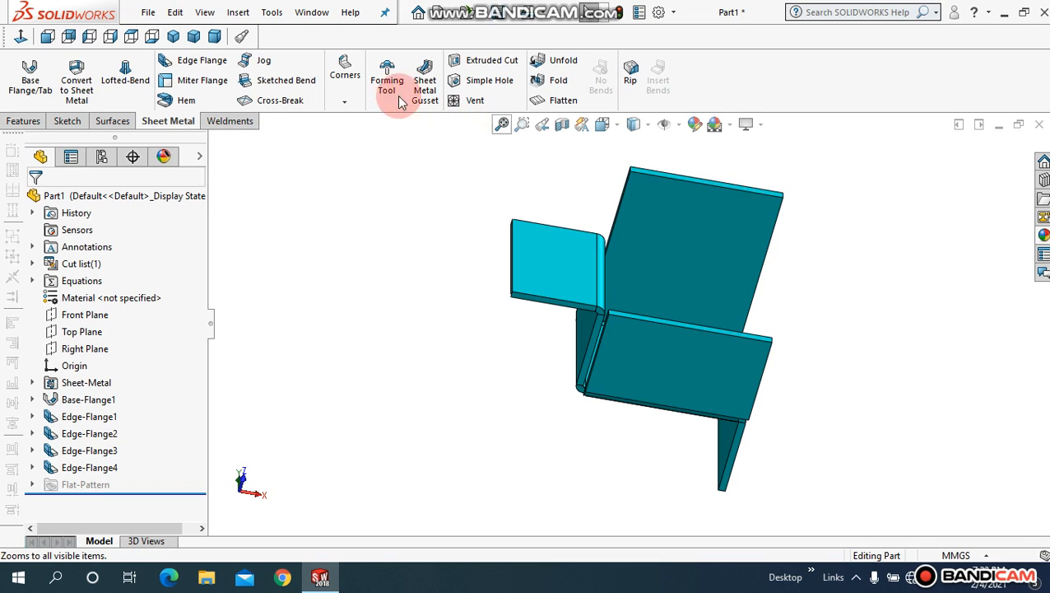
{"action": "middle_click_drag", "start_coordinate": [471, 315], "coordinate": [459, 328]}
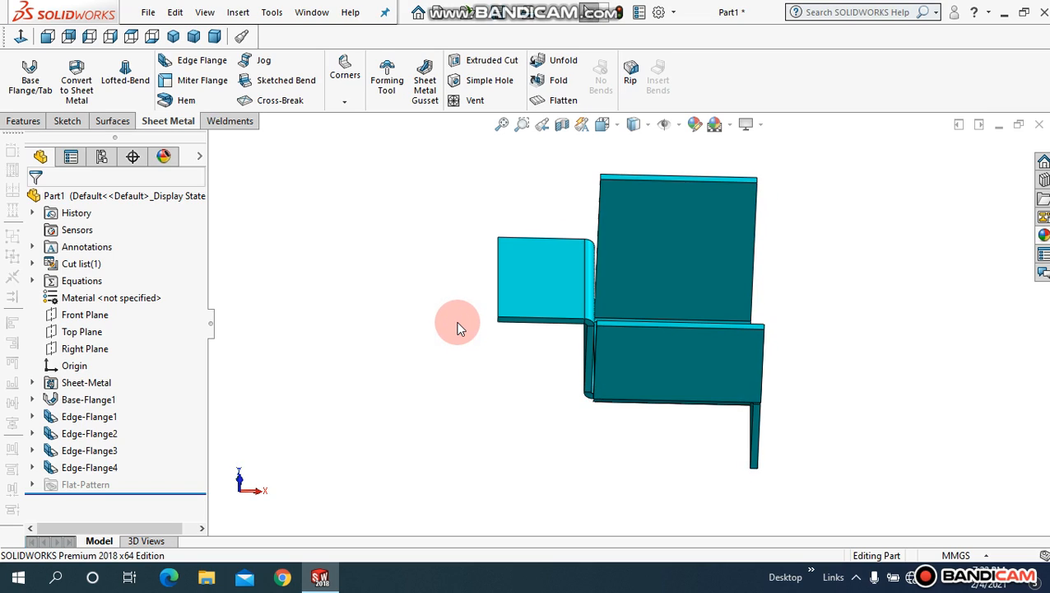
Create a new part document and set its scene background to Plain White.
{"action": "left_click", "coordinate": [149, 13]}
{"action": "left_click", "coordinate": [167, 35]}
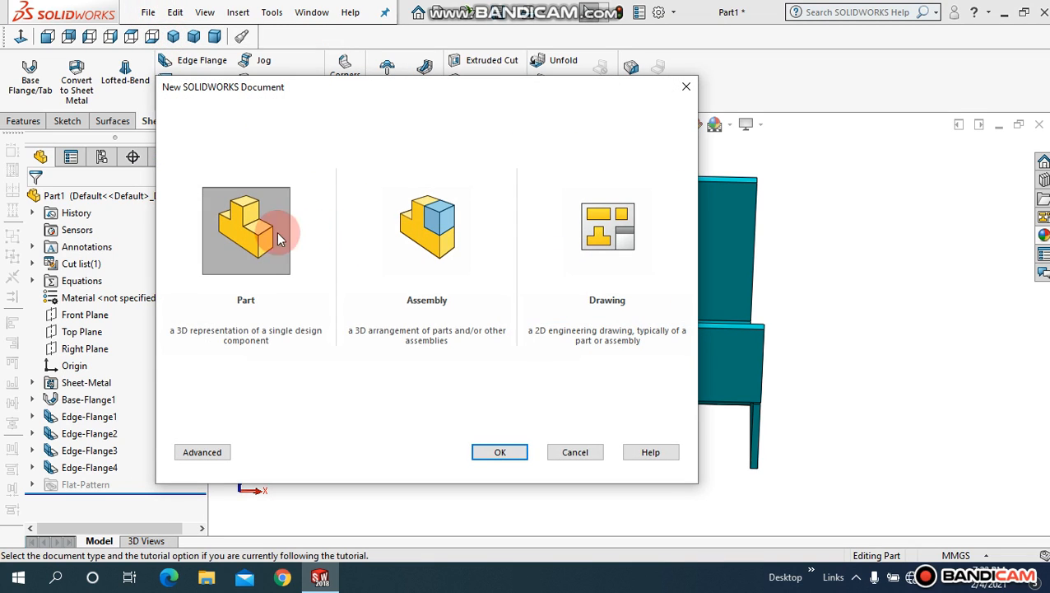
{"action": "left_click", "coordinate": [504, 452]}
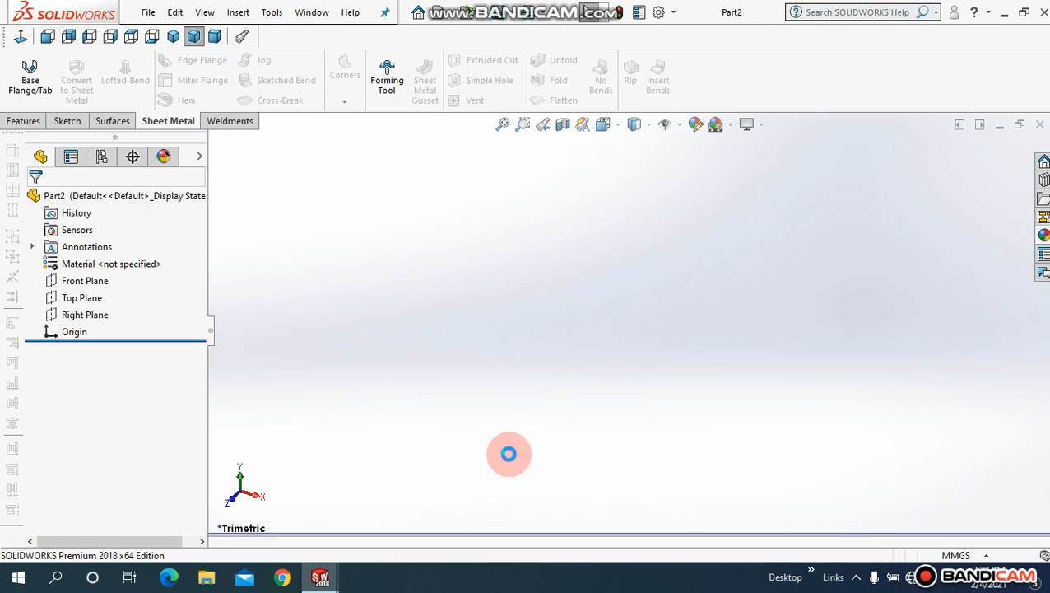
{"action": "left_click", "coordinate": [729, 126]}
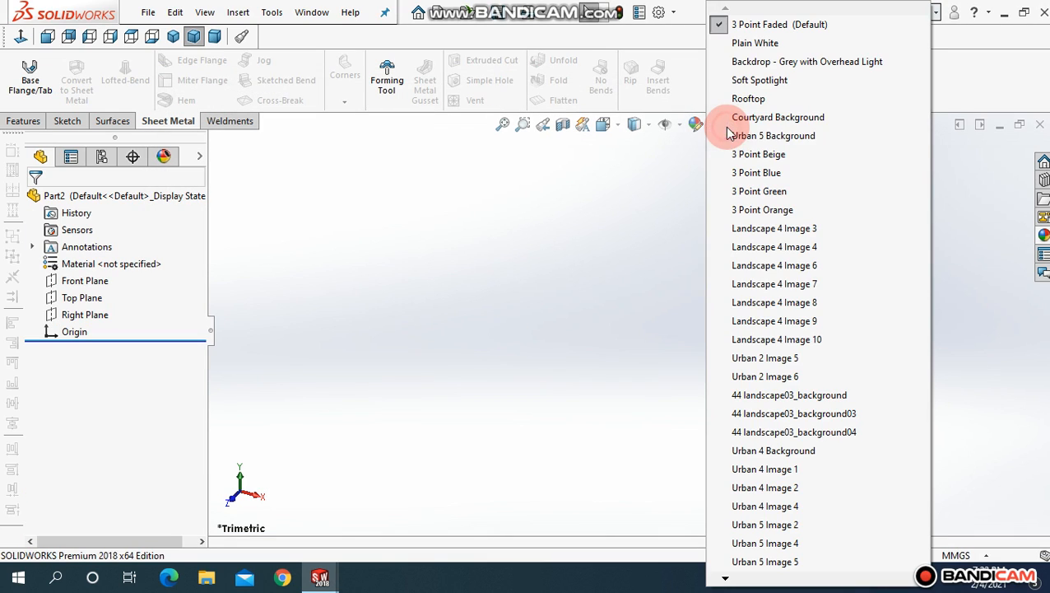
{"action": "left_click", "coordinate": [750, 46]}
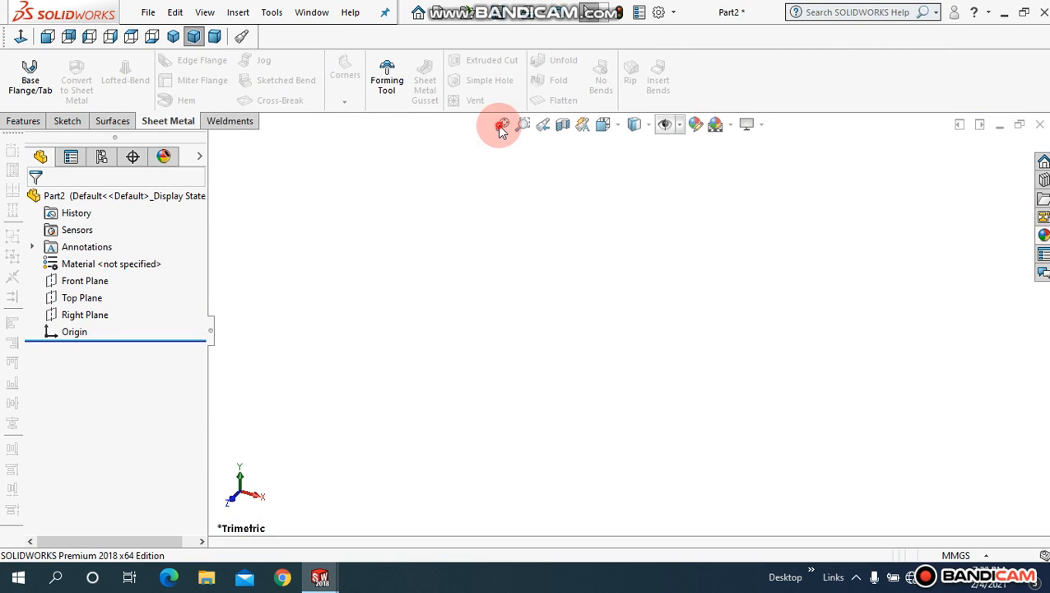
Start a base flange on the Front Plane and sketch a center rectangle about 131 mm wide around the origin.
{"action": "left_click", "coordinate": [69, 122]}
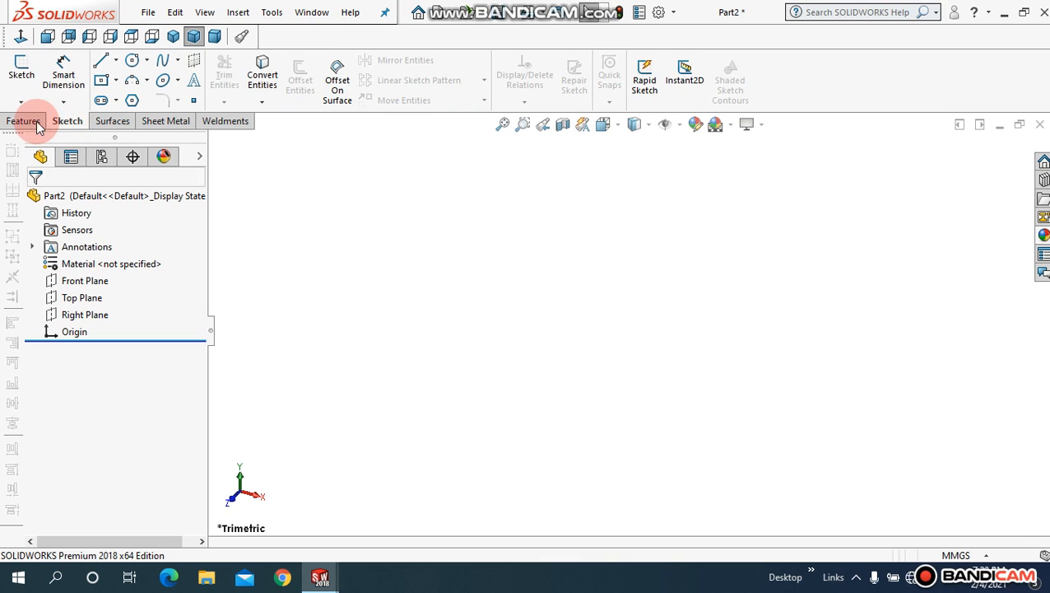
{"action": "left_click", "coordinate": [23, 121]}
{"action": "left_click", "coordinate": [166, 121]}
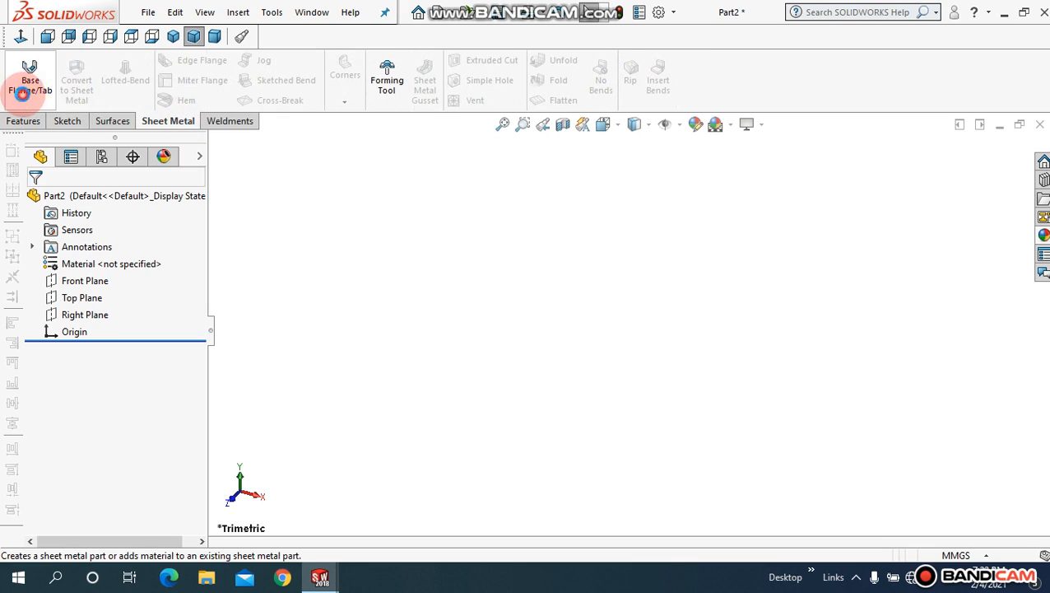
{"action": "left_click", "coordinate": [25, 98]}
{"action": "left_click", "coordinate": [515, 207]}
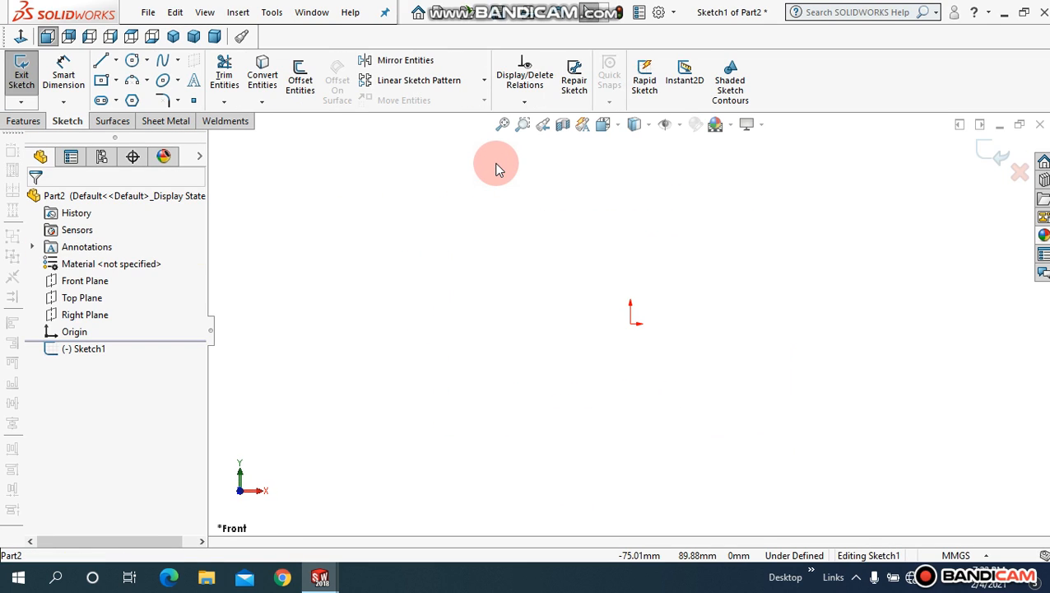
{"action": "left_click", "coordinate": [102, 80]}
{"action": "left_click", "coordinate": [632, 323]}
{"action": "left_click", "coordinate": [512, 213]}
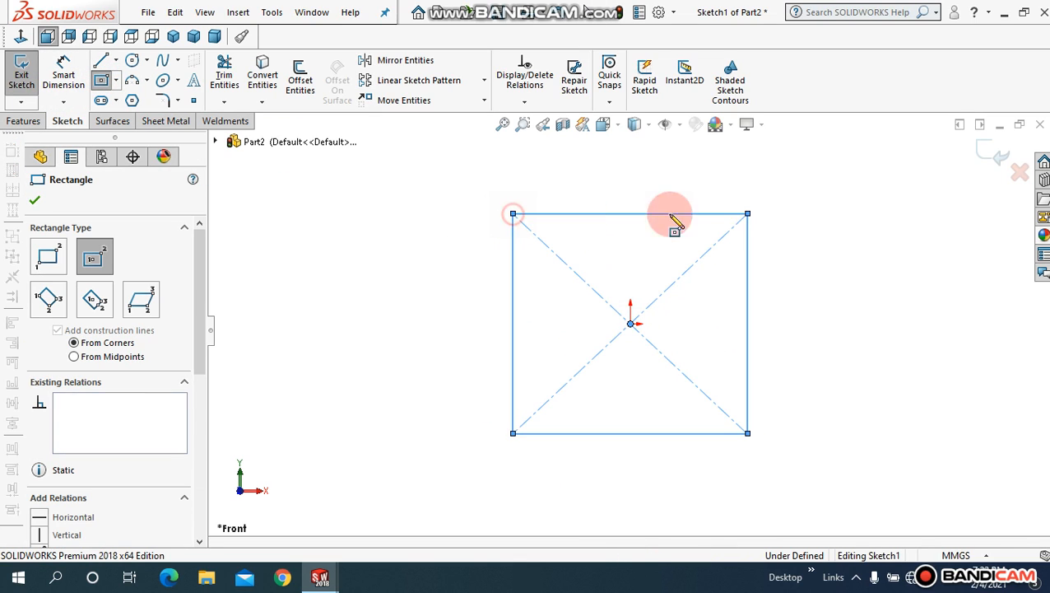
Finish the rectangle sketch and create the base flange from it.
{"action": "left_click", "coordinate": [992, 156]}
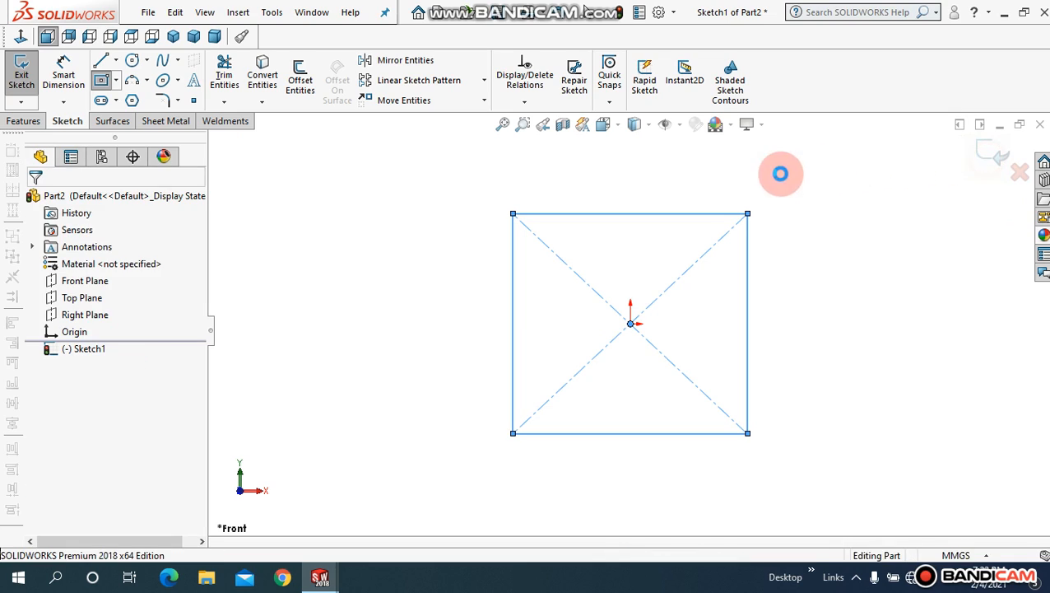
{"action": "key", "text": "s"}
{"action": "left_click", "coordinate": [35, 200]}
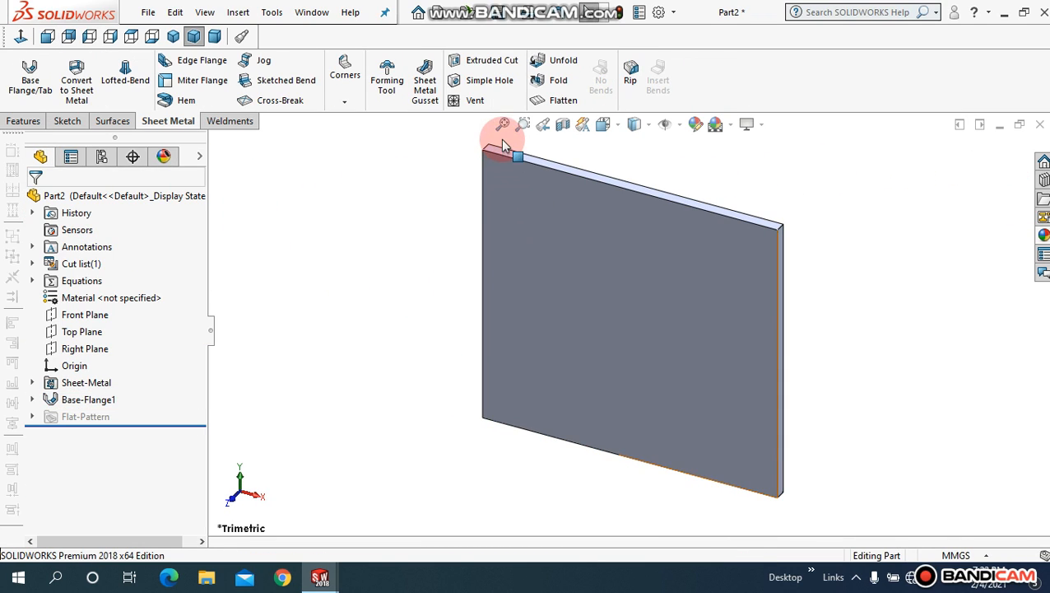
Edit the base flange's sketch and dimension the rectangle's upper edge to 100 mm.
{"action": "left_click", "coordinate": [502, 129]}
{"action": "middle_click_drag", "start_coordinate": [272, 434], "coordinate": [273, 363]}
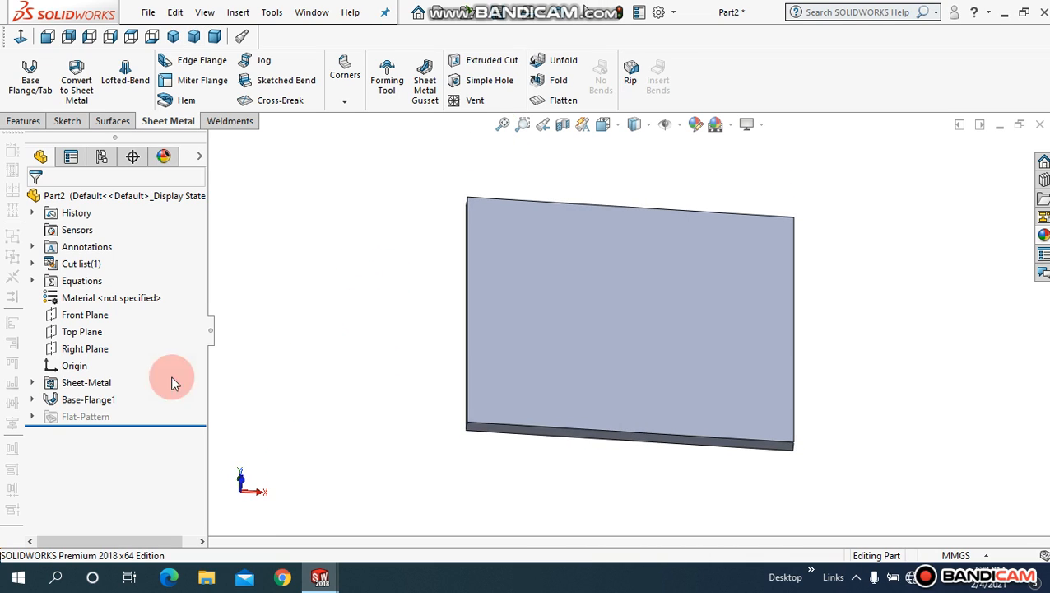
{"action": "left_click", "coordinate": [100, 414]}
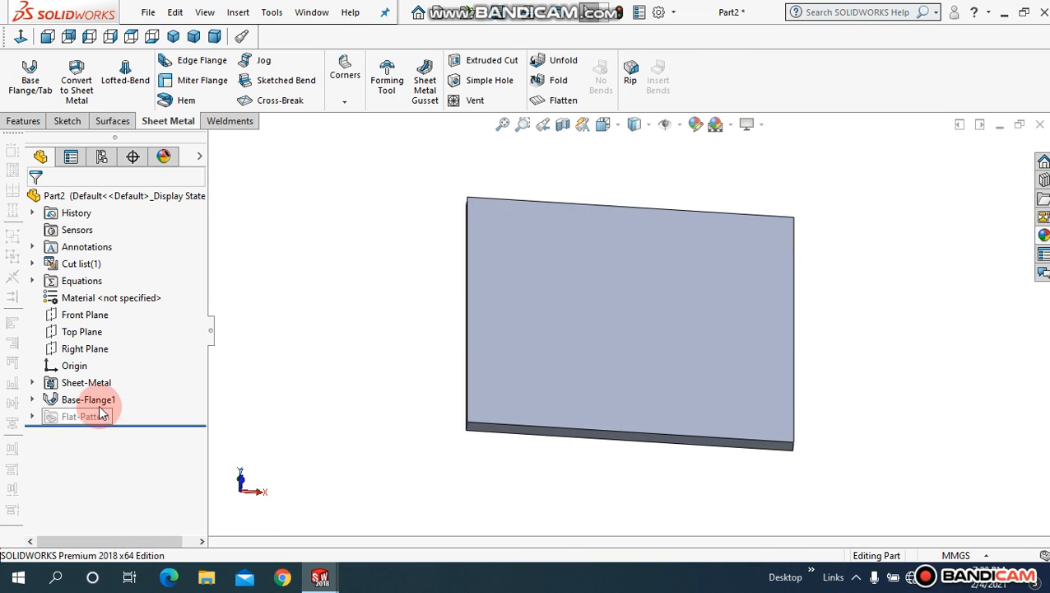
{"action": "left_click", "coordinate": [32, 399]}
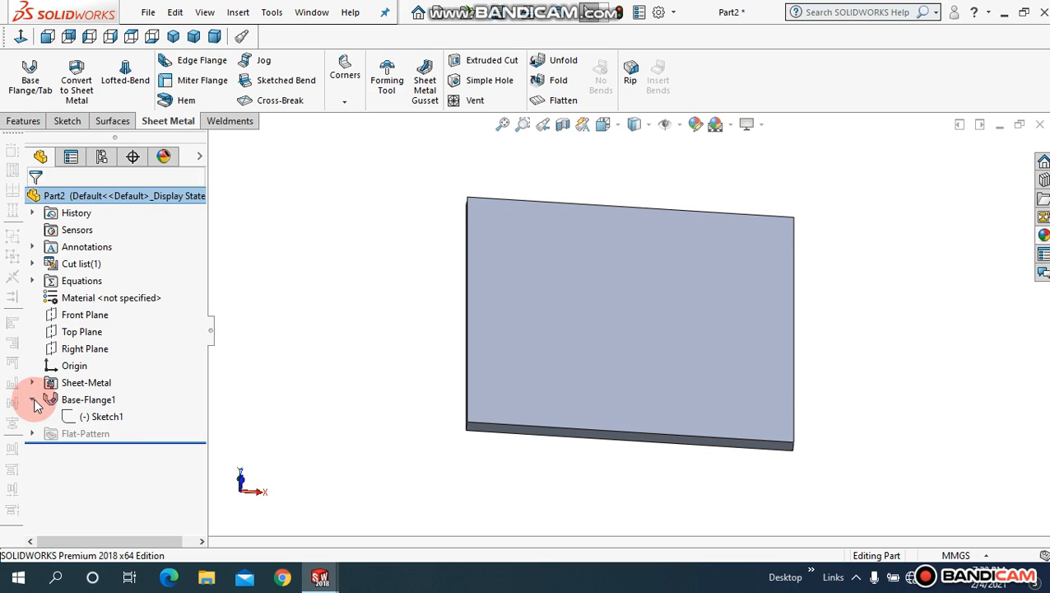
{"action": "left_click", "coordinate": [109, 434]}
{"action": "left_click", "coordinate": [105, 420]}
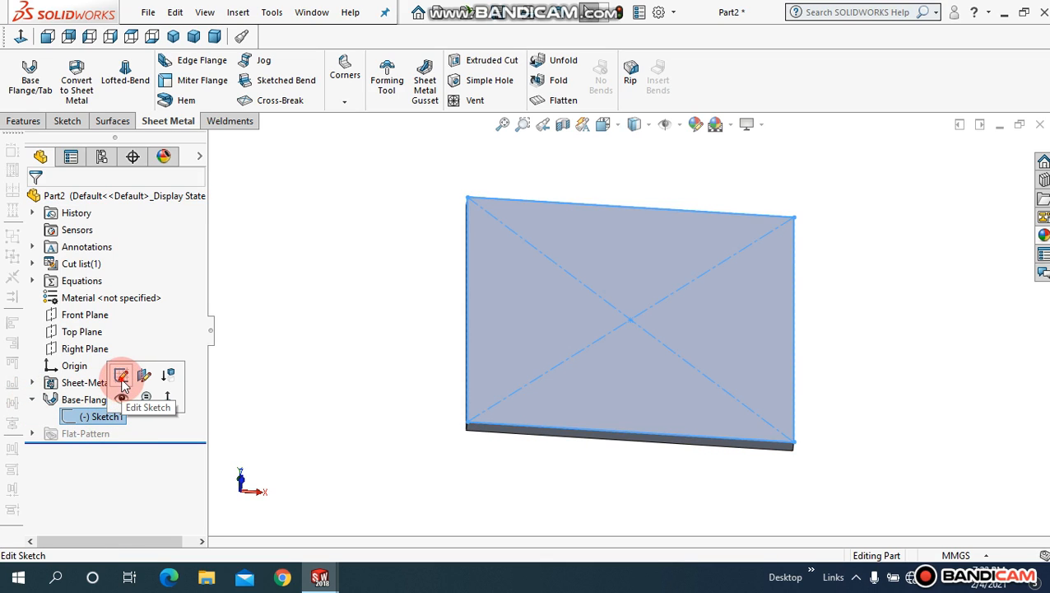
{"action": "left_click", "coordinate": [122, 377]}
{"action": "left_click", "coordinate": [64, 73]}
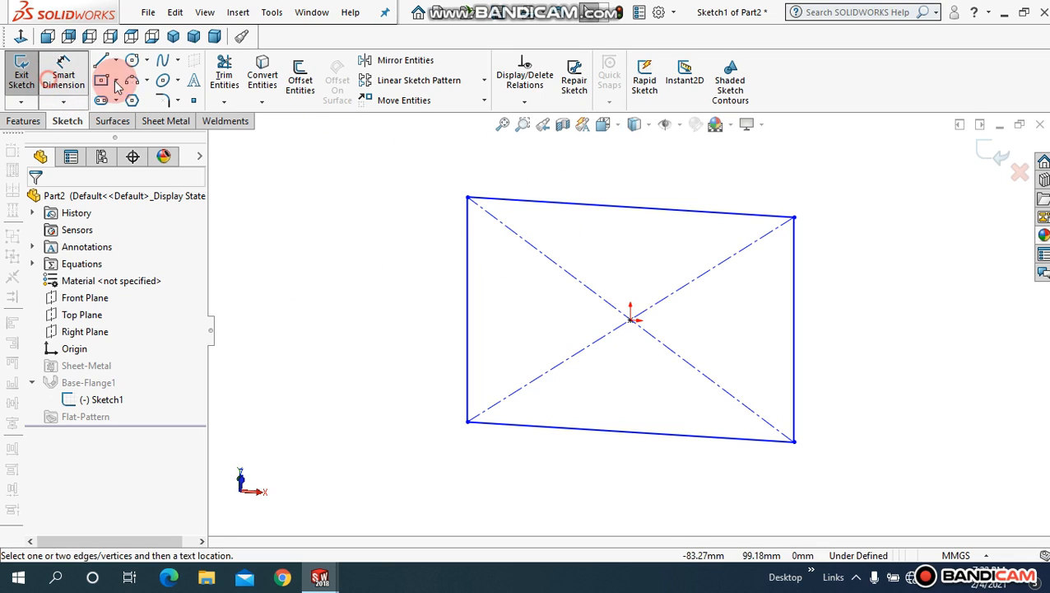
{"action": "left_click", "coordinate": [625, 206]}
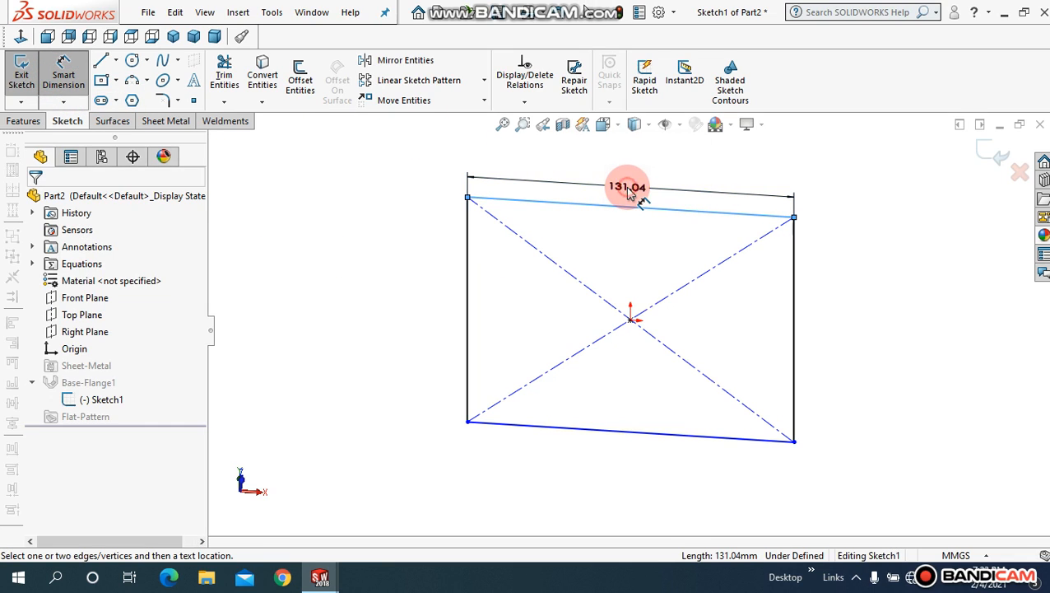
{"action": "left_click", "coordinate": [629, 194]}
{"action": "type", "text": "100"}
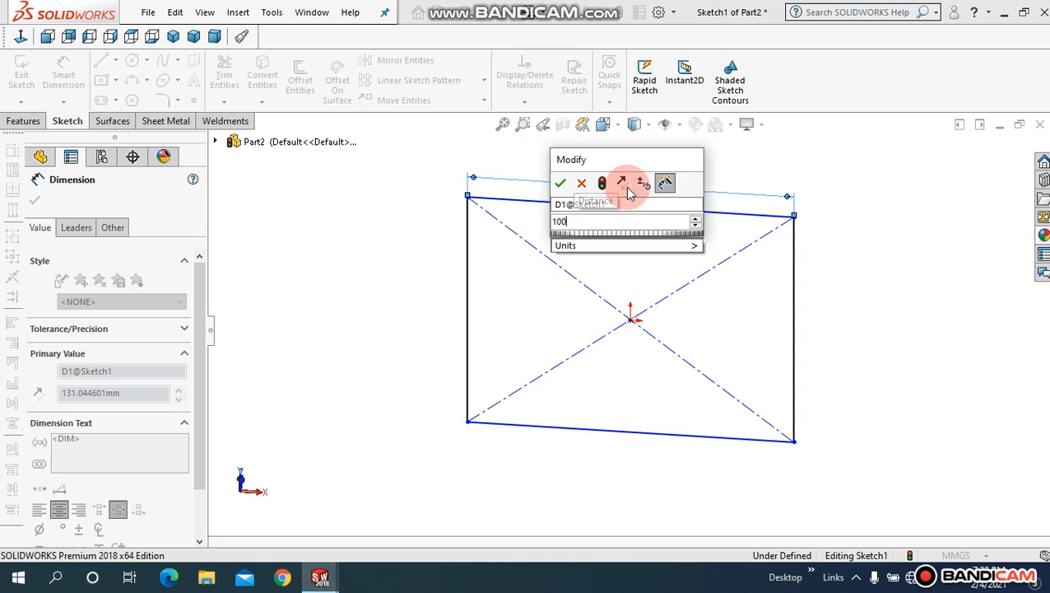
{"action": "key", "text": "Return"}
Dimension the rectangle's vertical side to 50 mm and finish the sketch to rebuild the base flange.
{"action": "left_click", "coordinate": [473, 309]}
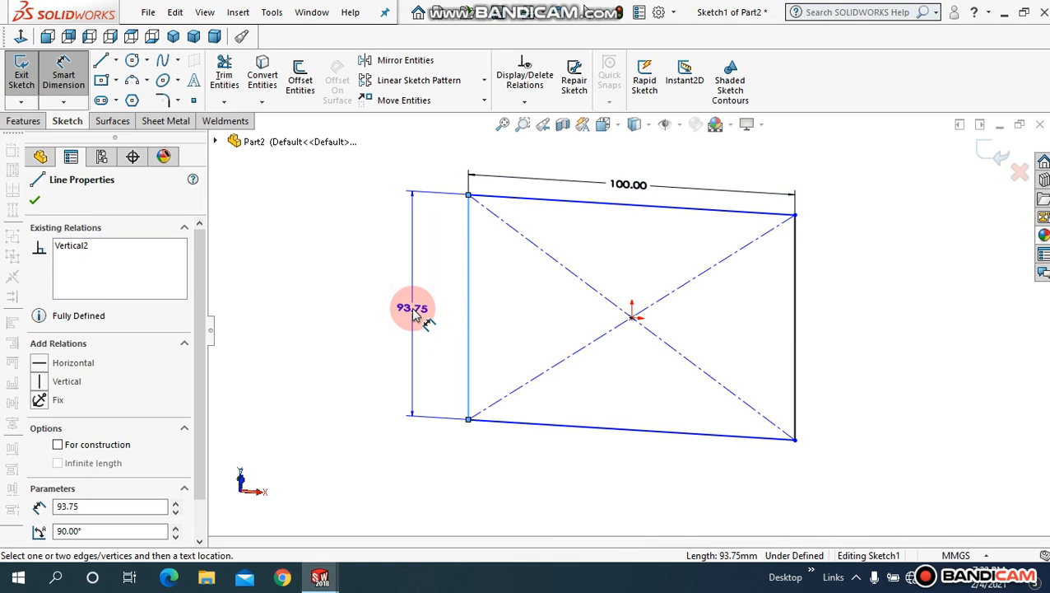
{"action": "left_click", "coordinate": [410, 306]}
{"action": "type", "text": "50"}
{"action": "key", "text": "Return"}
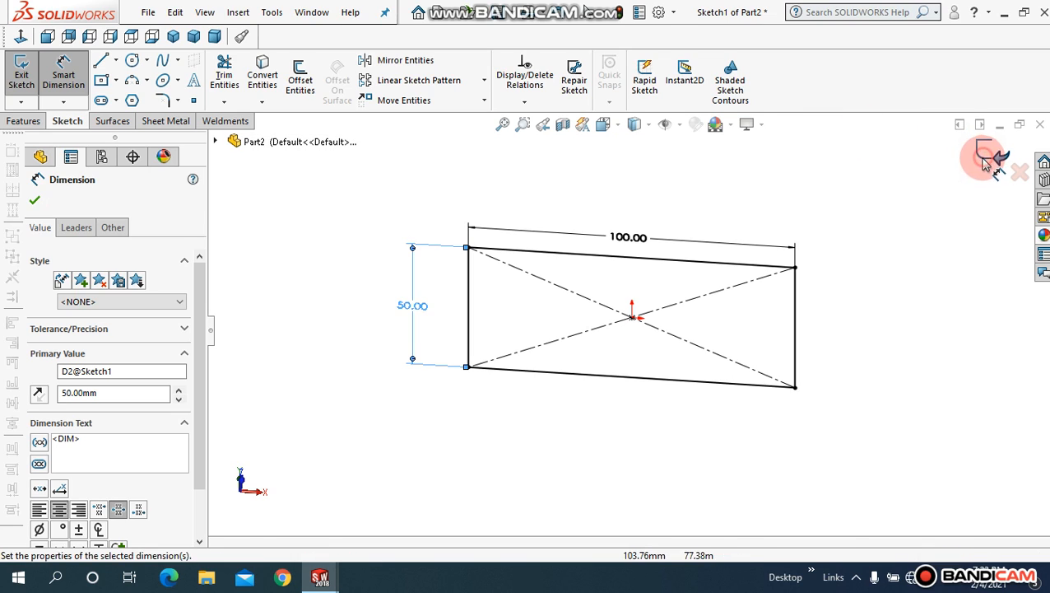
{"action": "left_click", "coordinate": [983, 157]}
{"action": "left_click", "coordinate": [508, 128]}
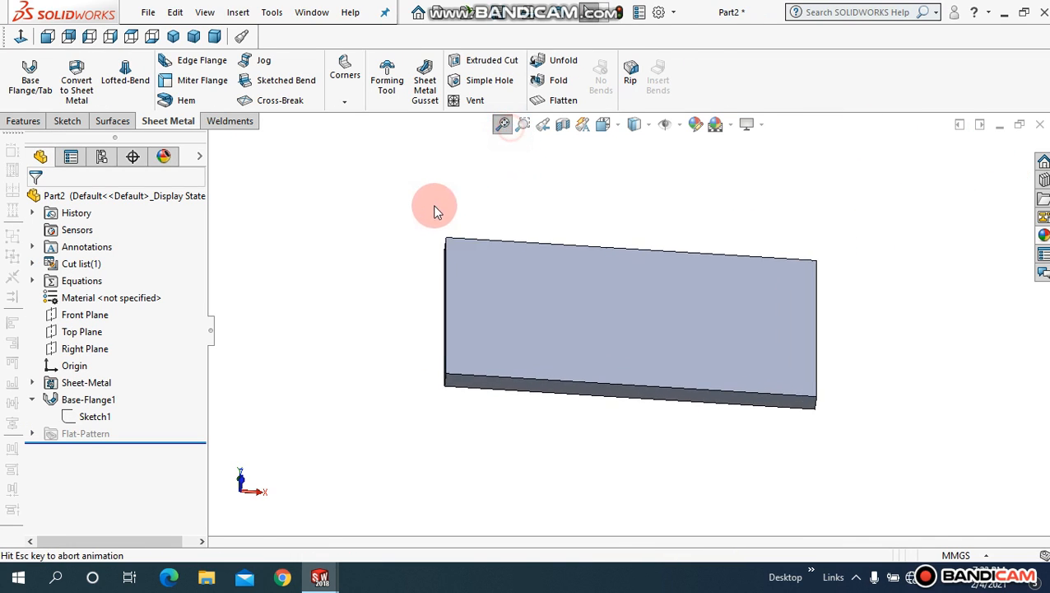
{"action": "middle_click_drag", "start_coordinate": [363, 288], "coordinate": [371, 330]}
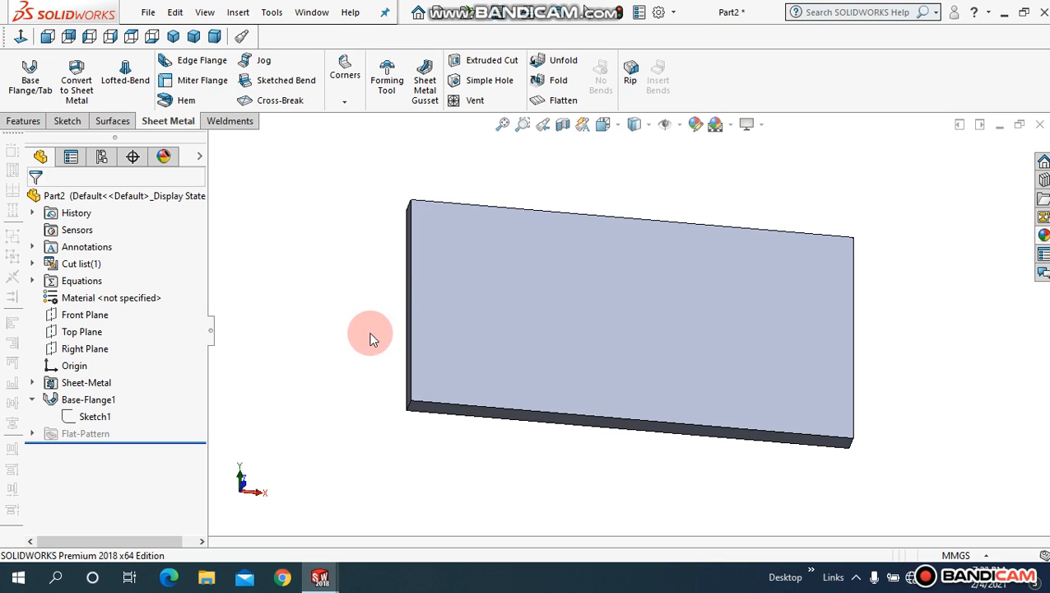
{"action": "left_click", "coordinate": [503, 125]}
{"action": "middle_click_drag", "start_coordinate": [382, 280], "coordinate": [375, 211]}
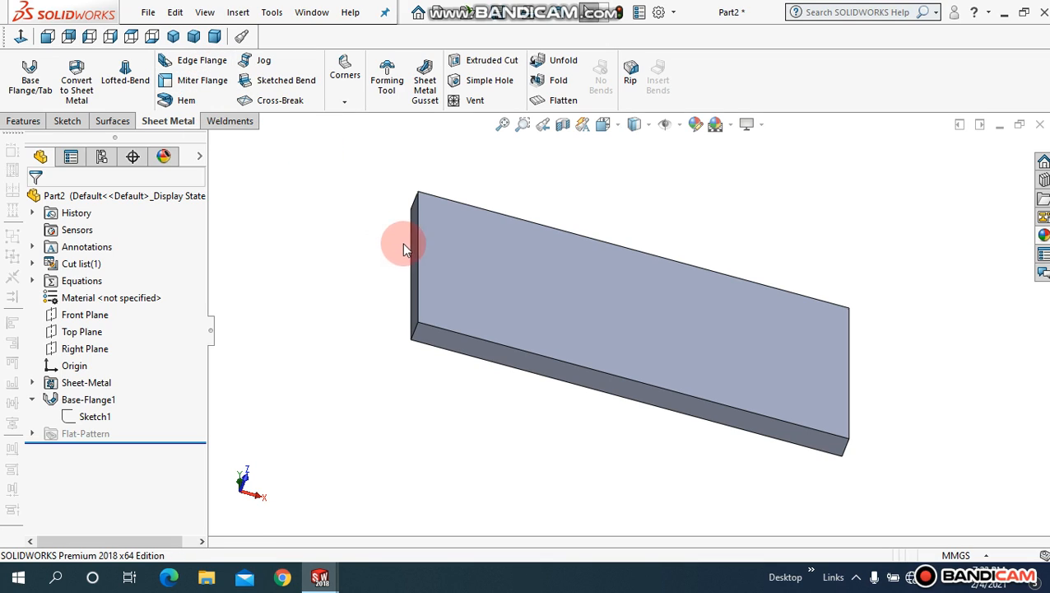
{"action": "left_click", "coordinate": [195, 62]}
{"action": "left_click", "coordinate": [411, 280]}
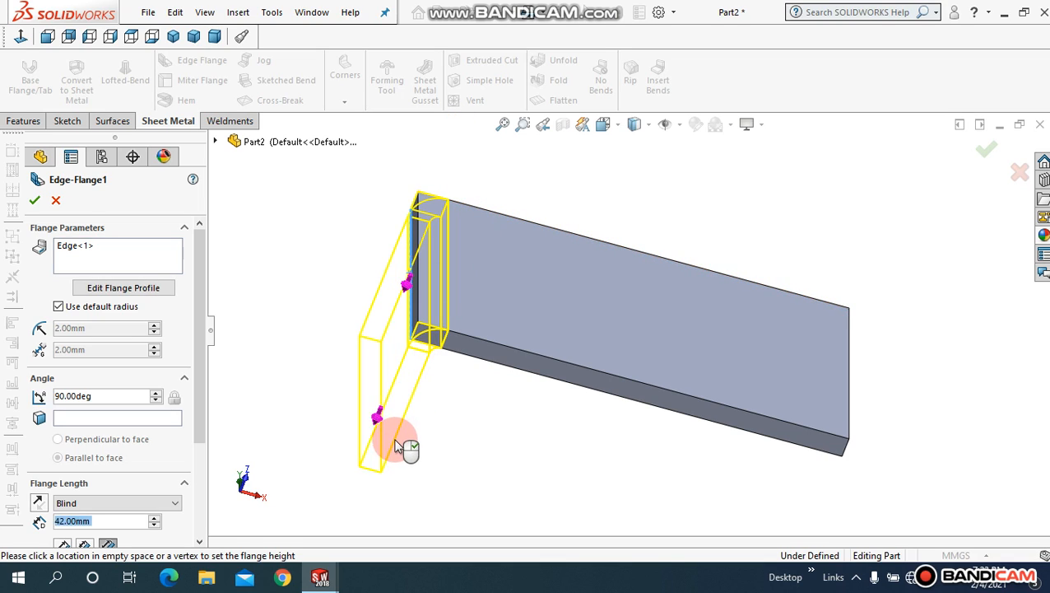
{"action": "left_click", "coordinate": [493, 176]}
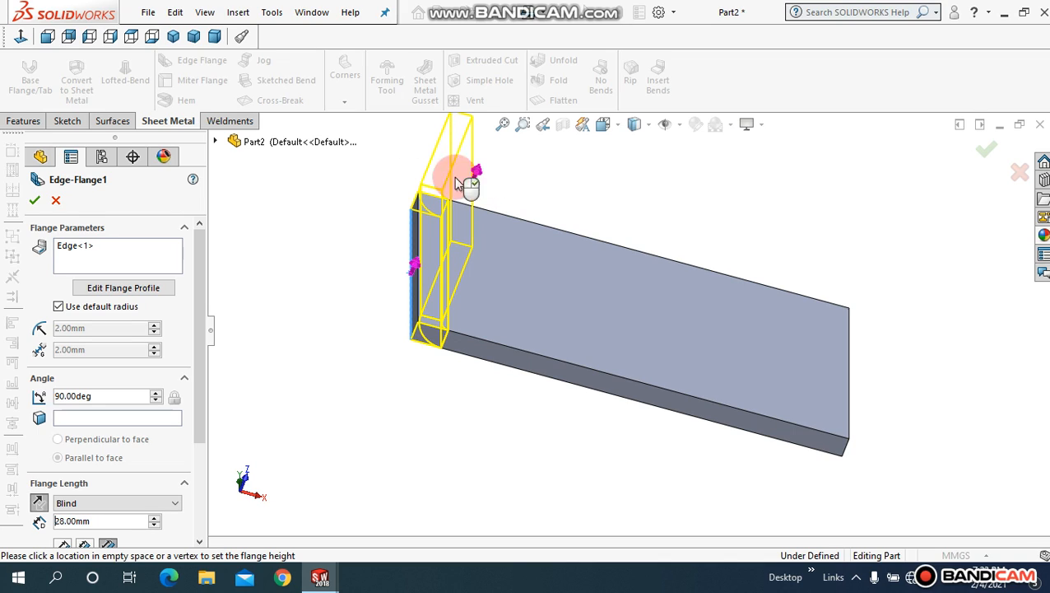
{"action": "left_click", "coordinate": [56, 202]}
Start a miter flange and open its profile sketch on the base flange's long lower side face, viewed face-on.
{"action": "left_click", "coordinate": [193, 79]}
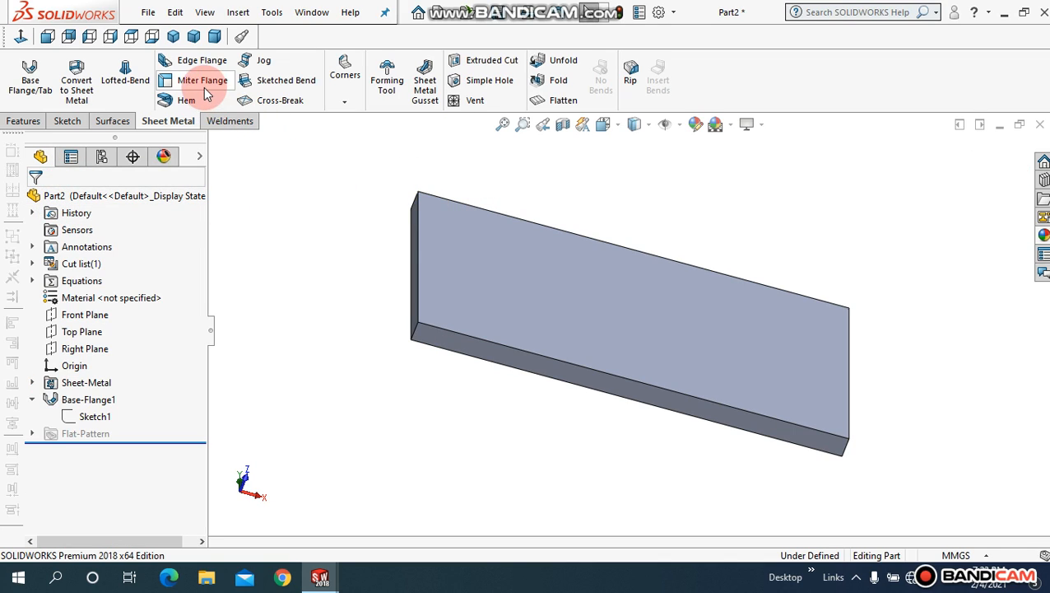
{"action": "left_click", "coordinate": [247, 218]}
{"action": "middle_click_drag", "start_coordinate": [435, 373], "coordinate": [410, 293]}
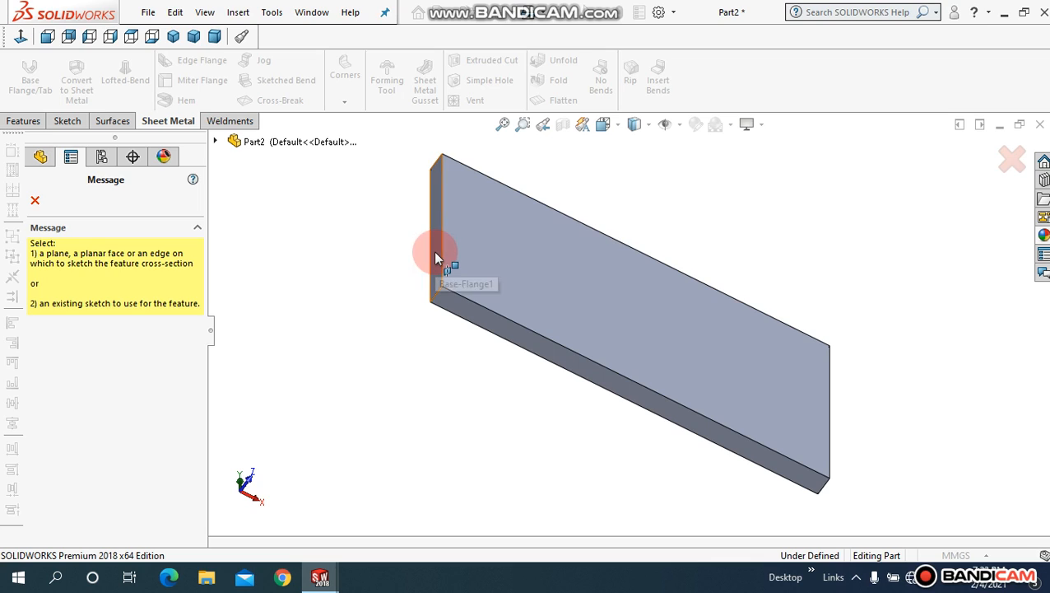
{"action": "mouse_move", "coordinate": [382, 347]}
{"action": "middle_mouse_down"}
{"action": "mouse_move", "coordinate": [375, 312]}
{"action": "mouse_move", "coordinate": [346, 309]}
{"action": "mouse_move", "coordinate": [399, 346]}
{"action": "middle_mouse_up"}
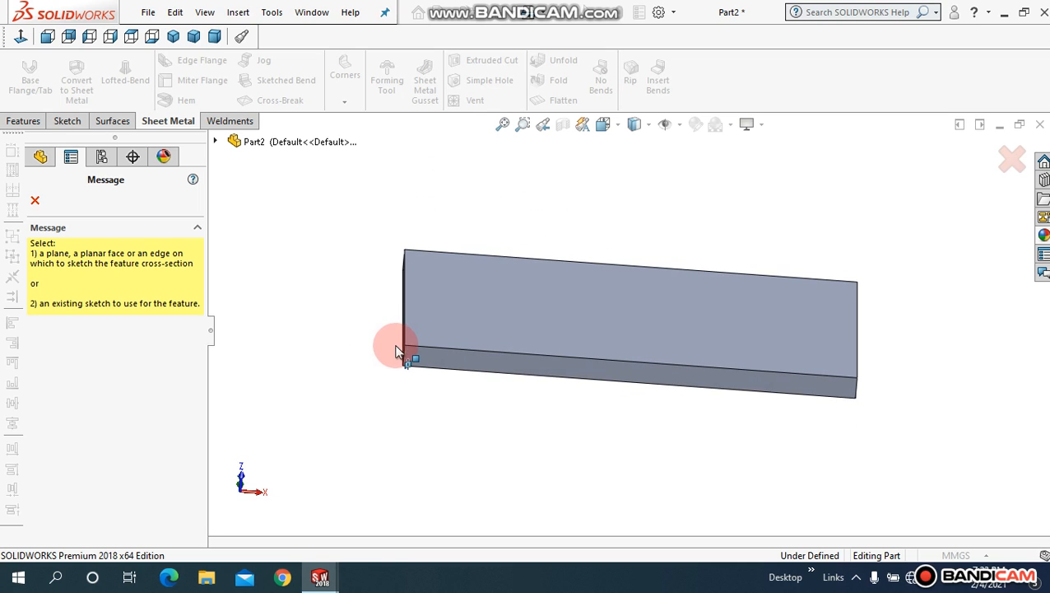
{"action": "left_click", "coordinate": [473, 365]}
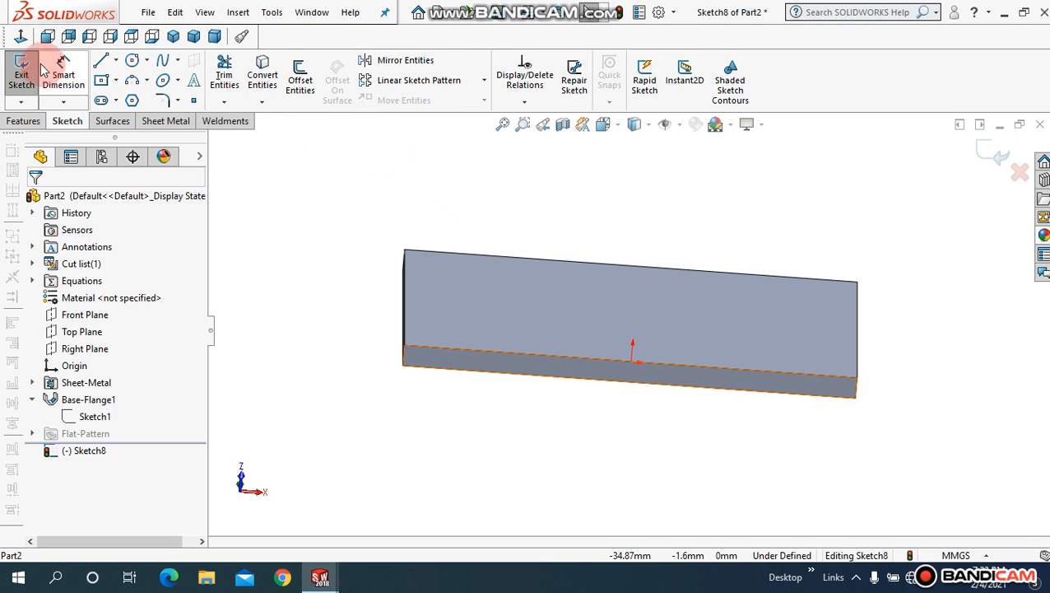
{"action": "left_click", "coordinate": [18, 38]}
{"action": "left_click", "coordinate": [406, 416]}
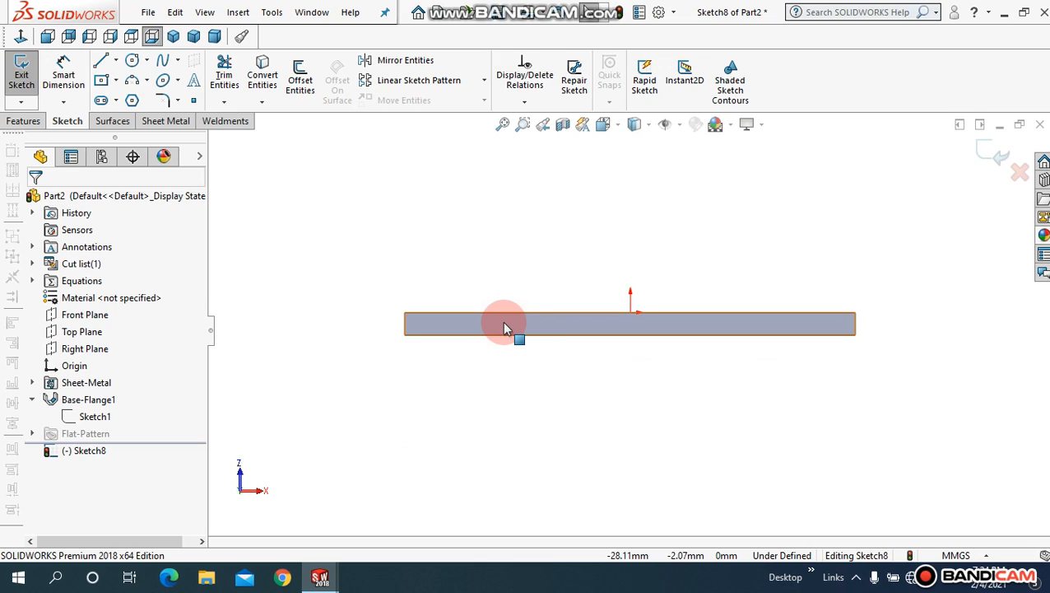
Sketch a three-line stepped profile from the face's upper-left corner: straight up, about 20 mm inward, and up again.
{"action": "left_click", "coordinate": [100, 60]}
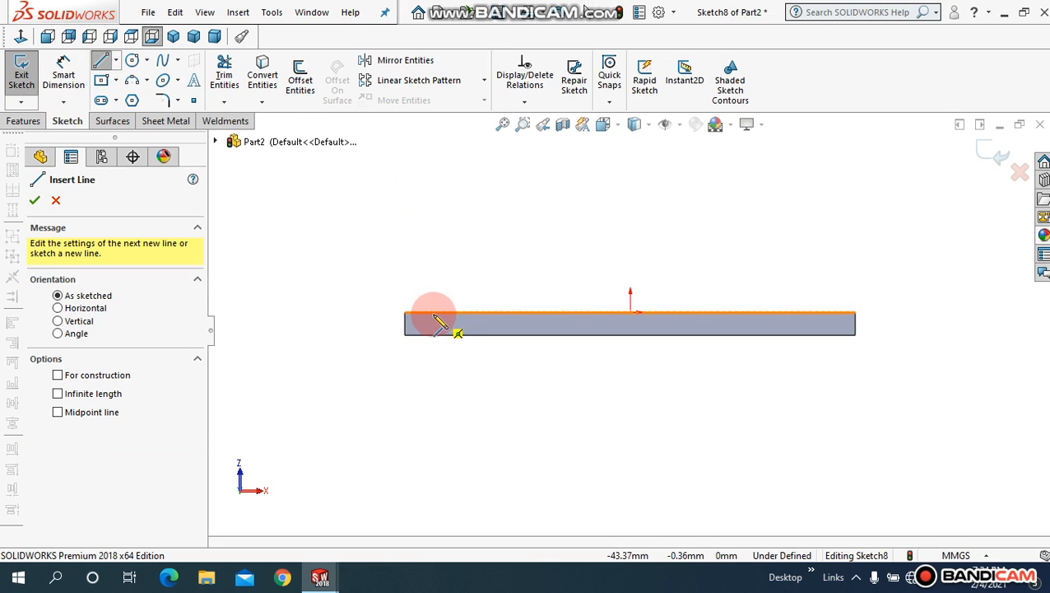
{"action": "left_click", "coordinate": [406, 314]}
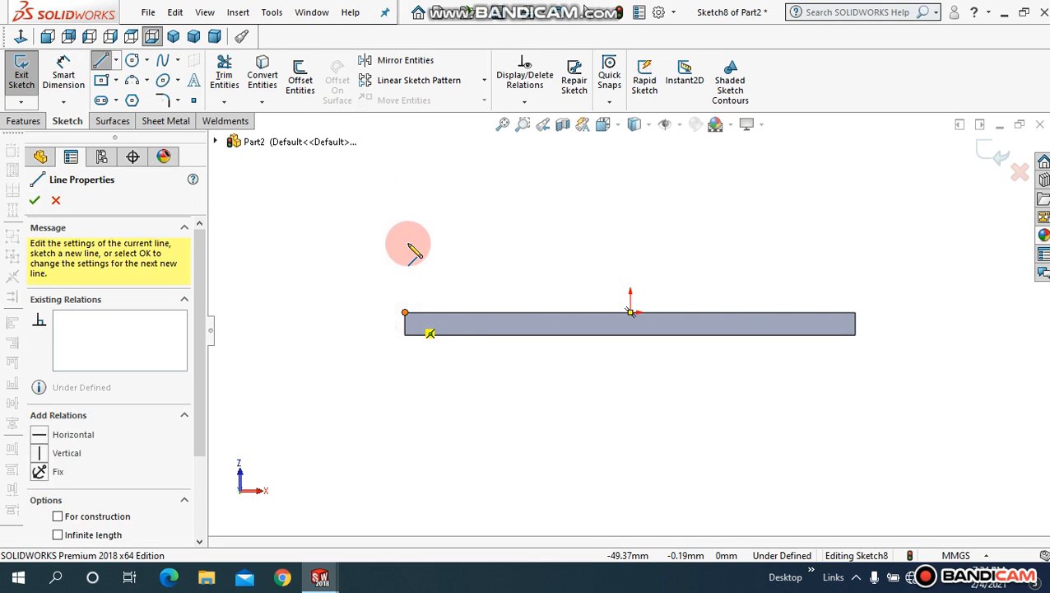
{"action": "left_click", "coordinate": [404, 231]}
{"action": "left_click", "coordinate": [495, 232]}
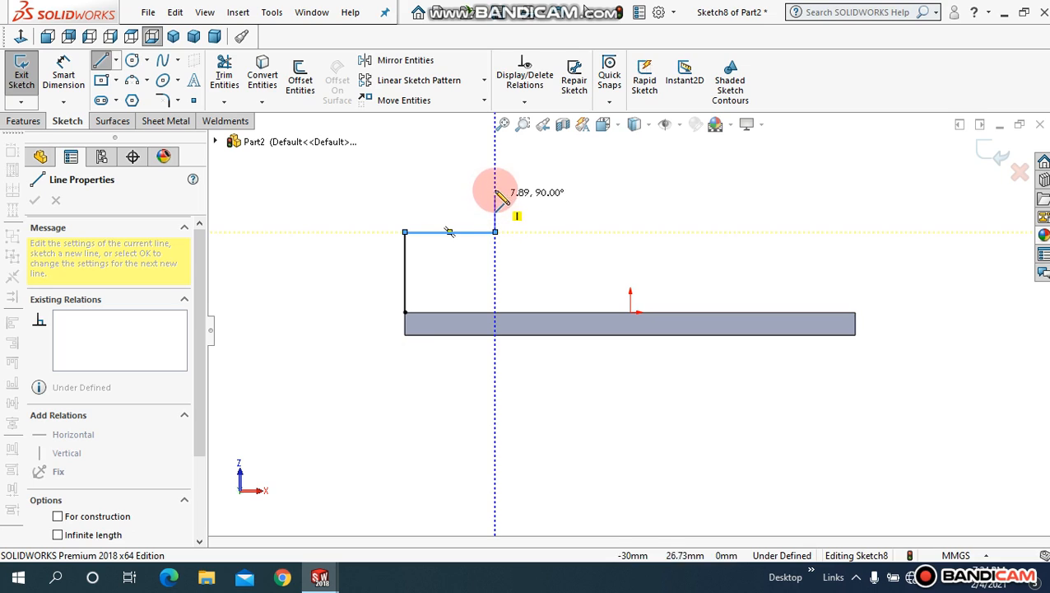
{"action": "left_click", "coordinate": [495, 175]}
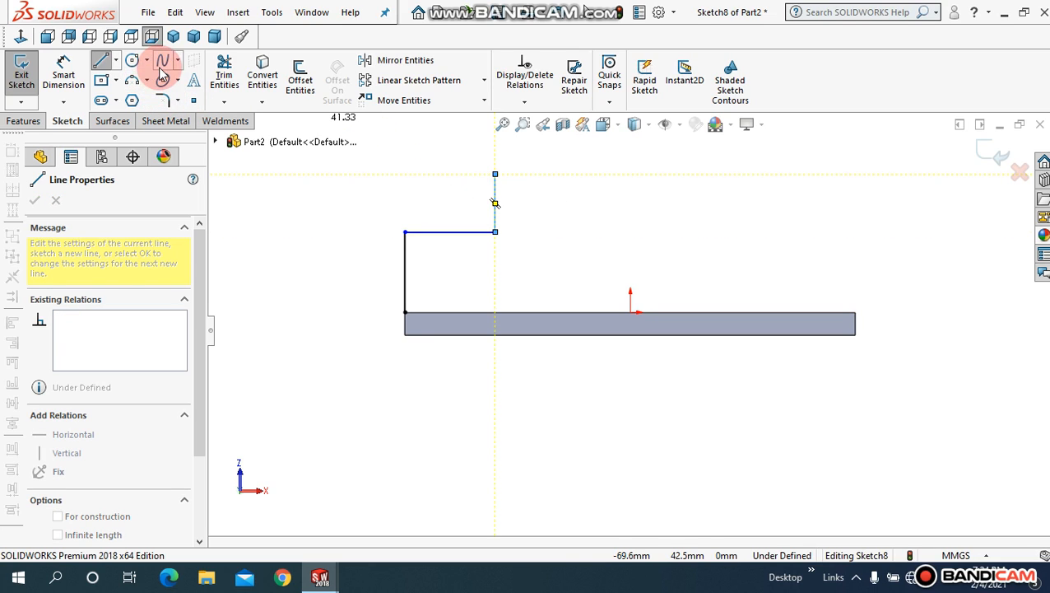
Add a 90° three-point arc of about 12 mm radius curving outward from the profile's upper end and finish the sketch.
{"action": "left_click", "coordinate": [148, 82]}
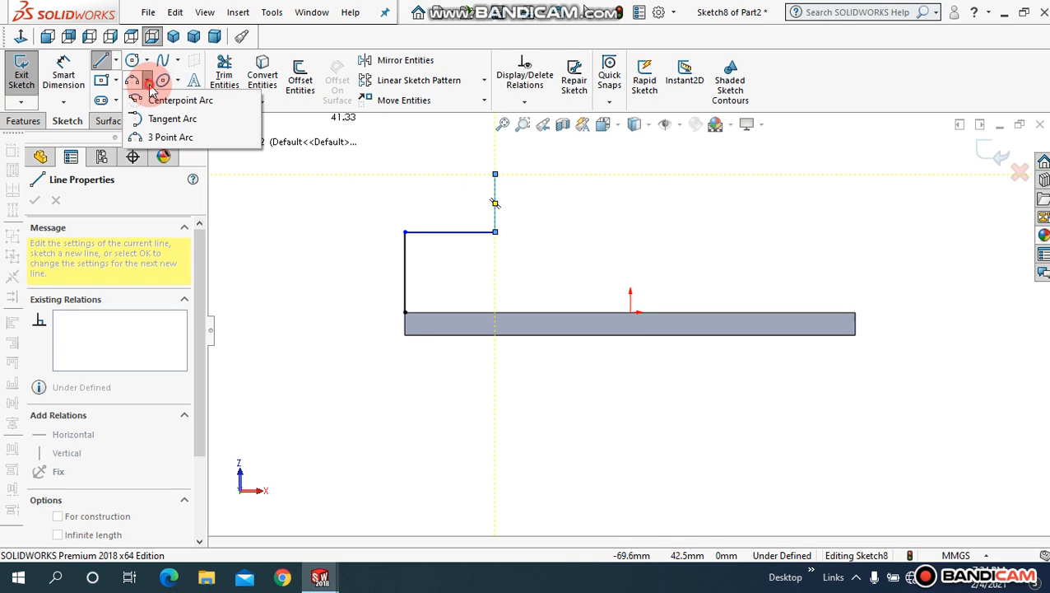
{"action": "left_click", "coordinate": [135, 137]}
{"action": "left_click_drag", "start_coordinate": [494, 175], "coordinate": [439, 126]}
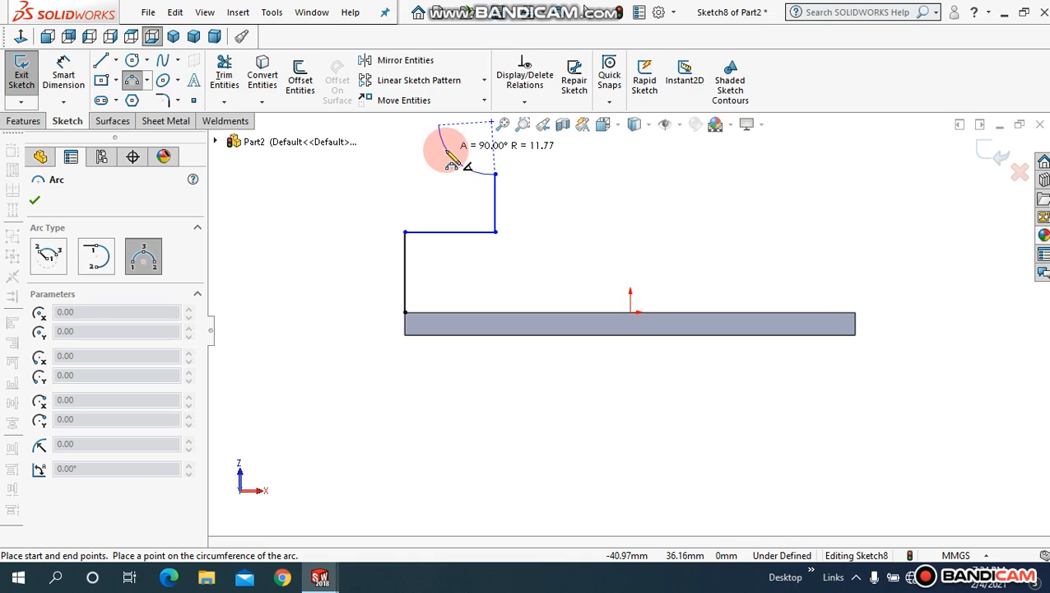
{"action": "left_click", "coordinate": [451, 158]}
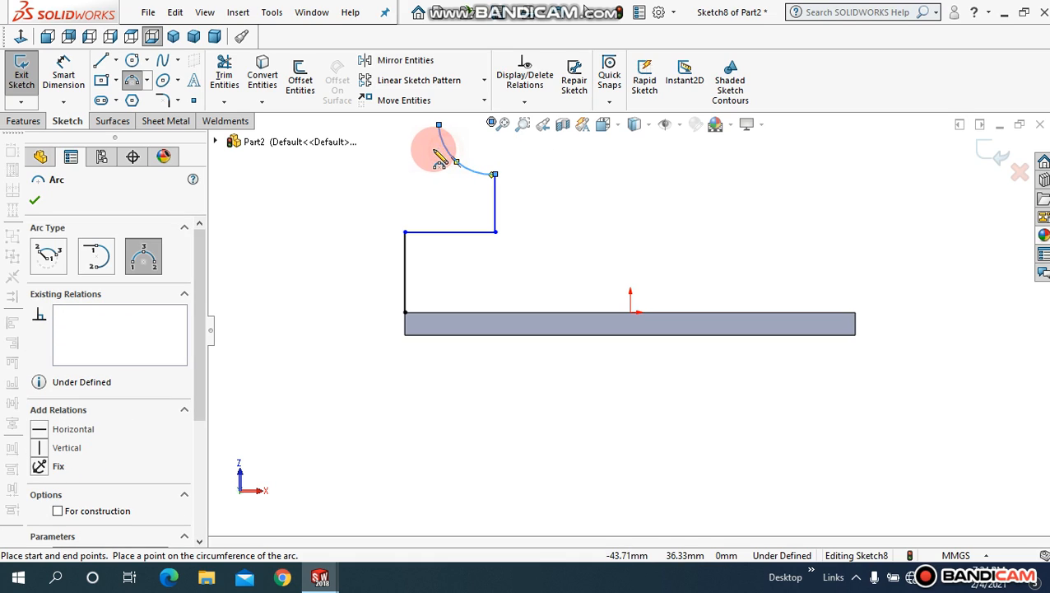
{"action": "left_click", "coordinate": [34, 200]}
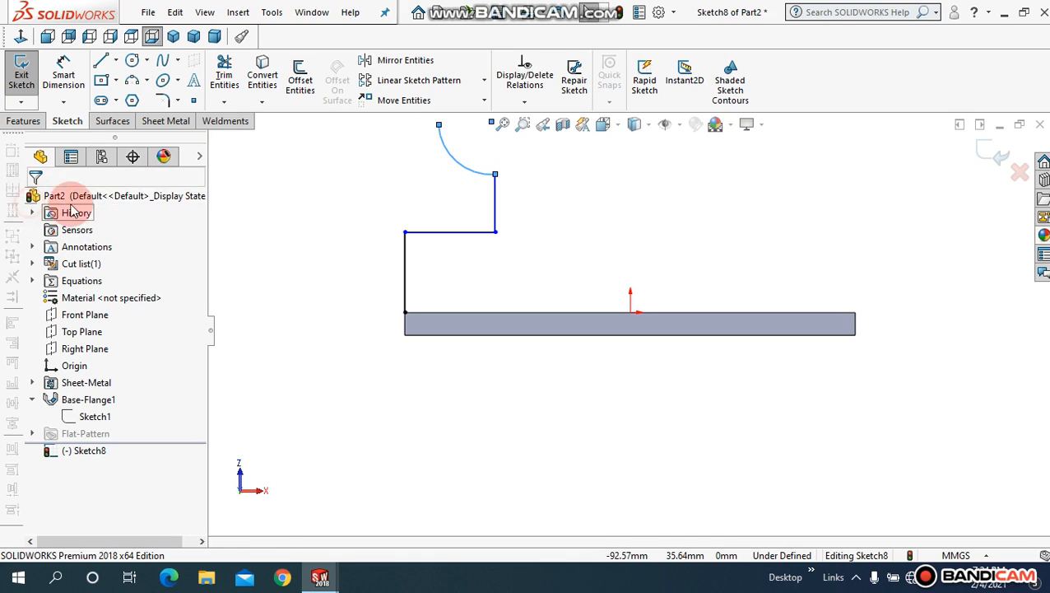
{"action": "left_click", "coordinate": [989, 160]}
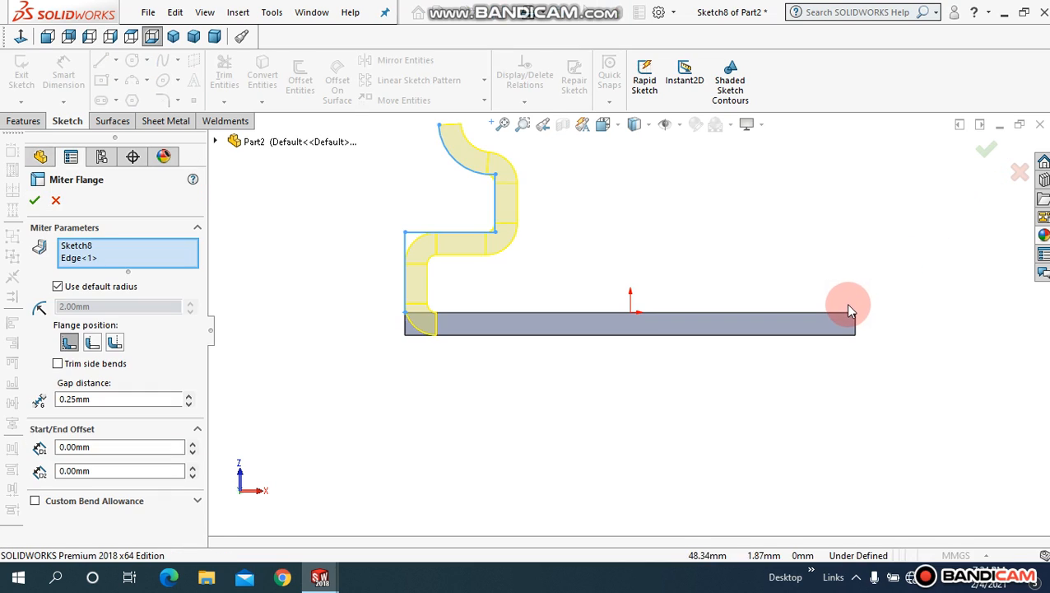
Compare the alternative flange positions in the miter flange preview and return to the first position.
{"action": "middle_click_drag", "start_coordinate": [759, 235], "coordinate": [762, 262]}
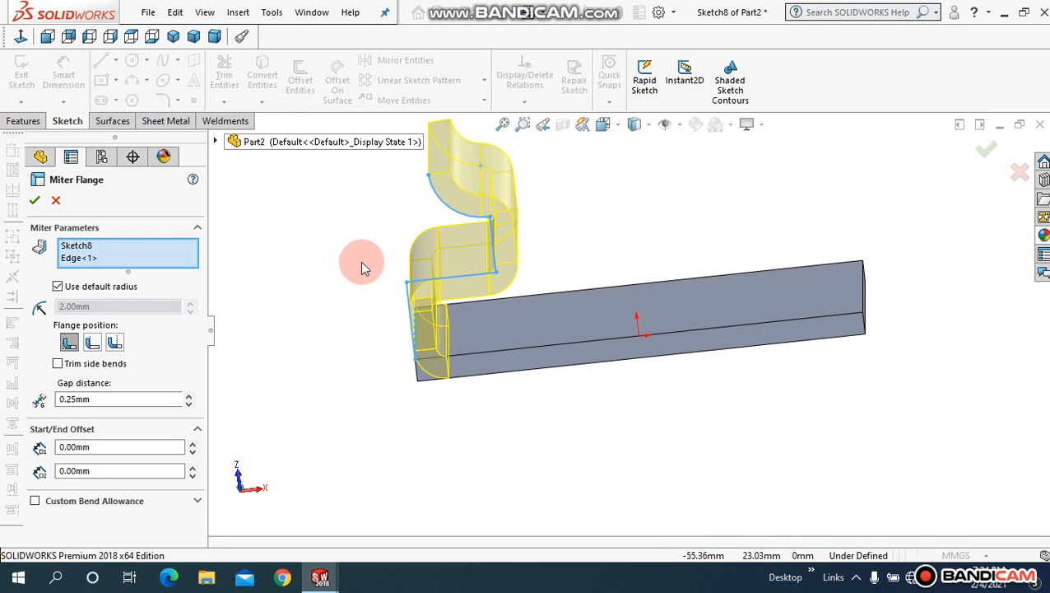
{"action": "left_click", "coordinate": [502, 124]}
{"action": "mouse_move", "coordinate": [365, 333]}
{"action": "middle_mouse_down"}
{"action": "mouse_move", "coordinate": [386, 279]}
{"action": "mouse_move", "coordinate": [371, 312]}
{"action": "middle_mouse_up"}
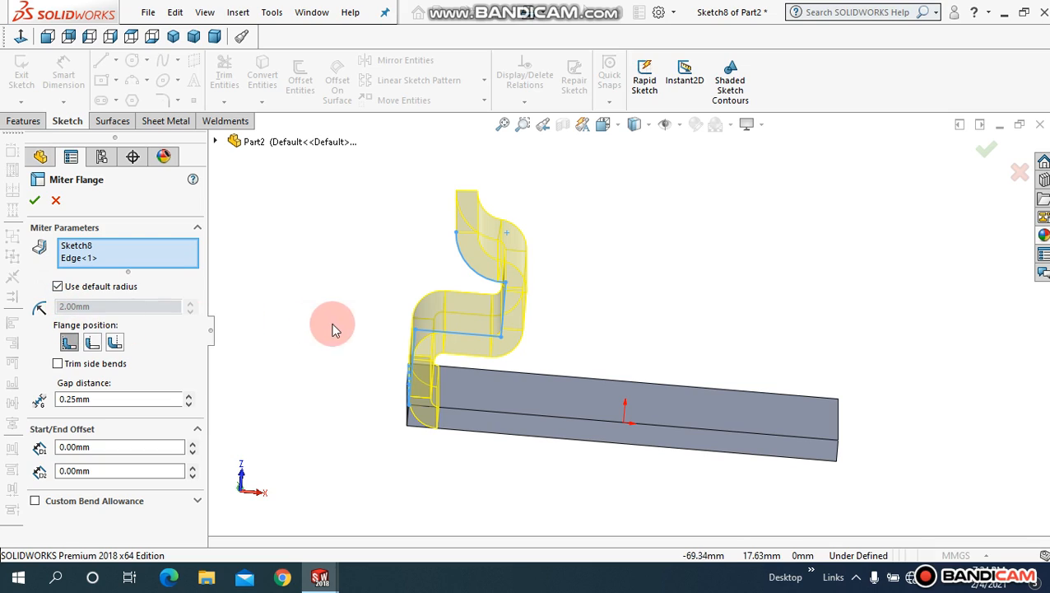
{"action": "left_click", "coordinate": [97, 352]}
{"action": "left_click", "coordinate": [115, 344]}
{"action": "left_click", "coordinate": [69, 343]}
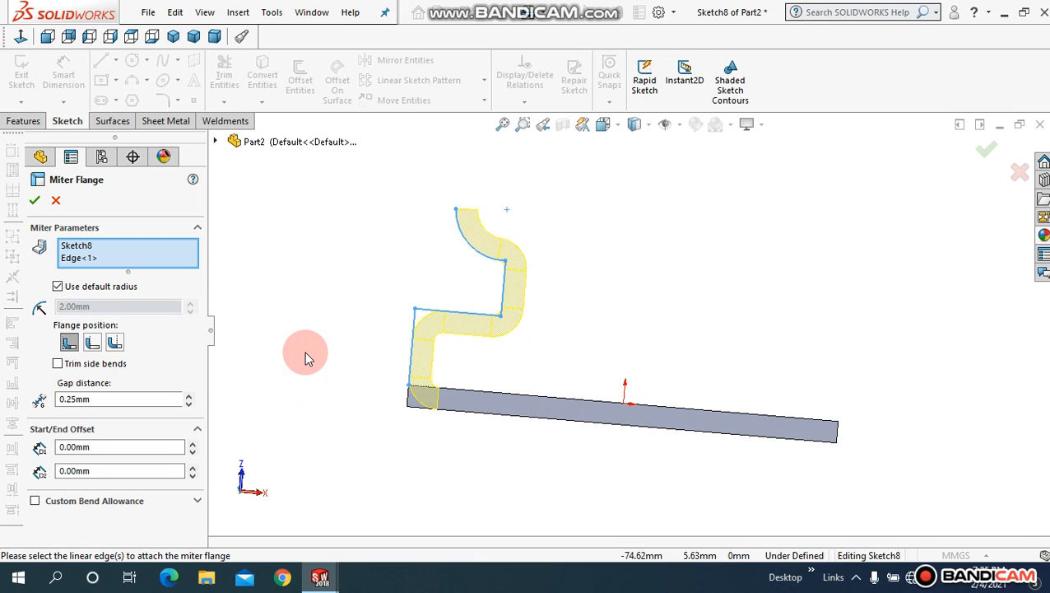
Set the miter flange's gap distance to 1 mm and create the flange.
{"action": "double_click", "coordinate": [112, 398]}
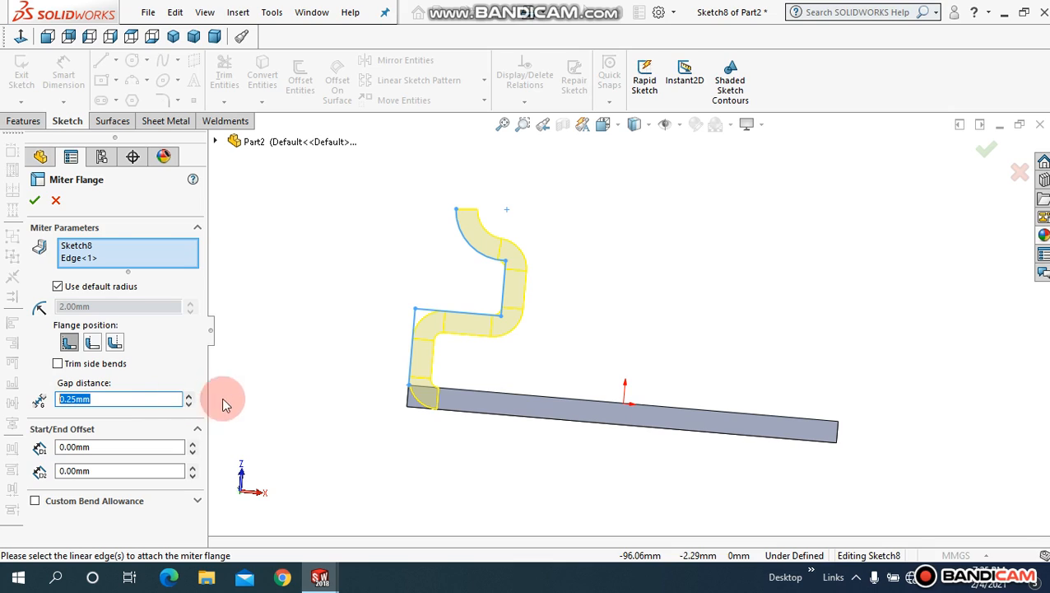
{"action": "type", "text": "1"}
{"action": "key", "text": "Return"}
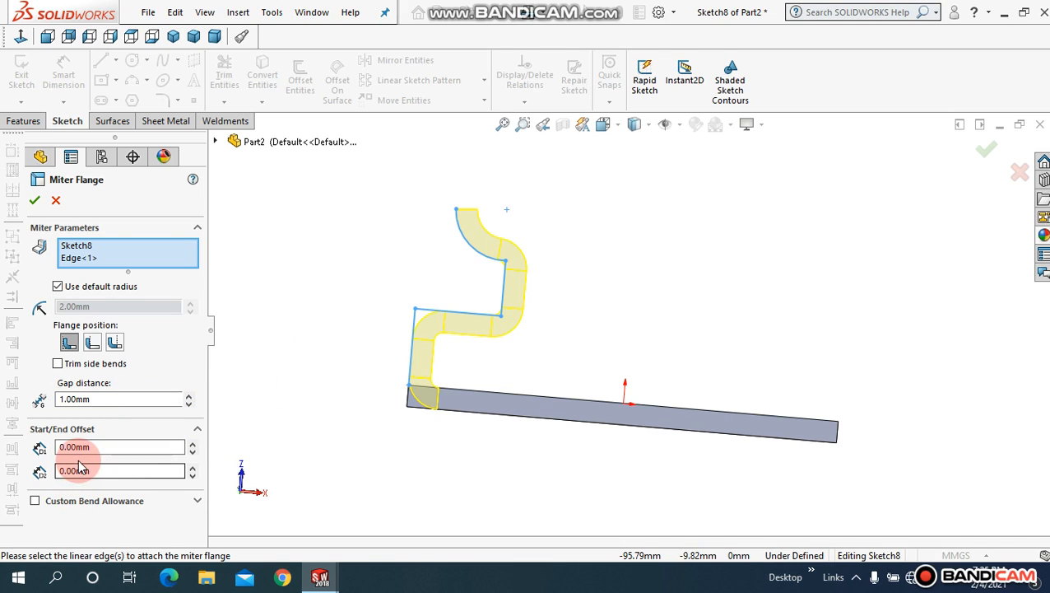
{"action": "left_click", "coordinate": [35, 200]}
Start a second miter flange and open its profile sketch on the base flange's long lower side face.
{"action": "middle_click_drag", "start_coordinate": [307, 328], "coordinate": [445, 167]}
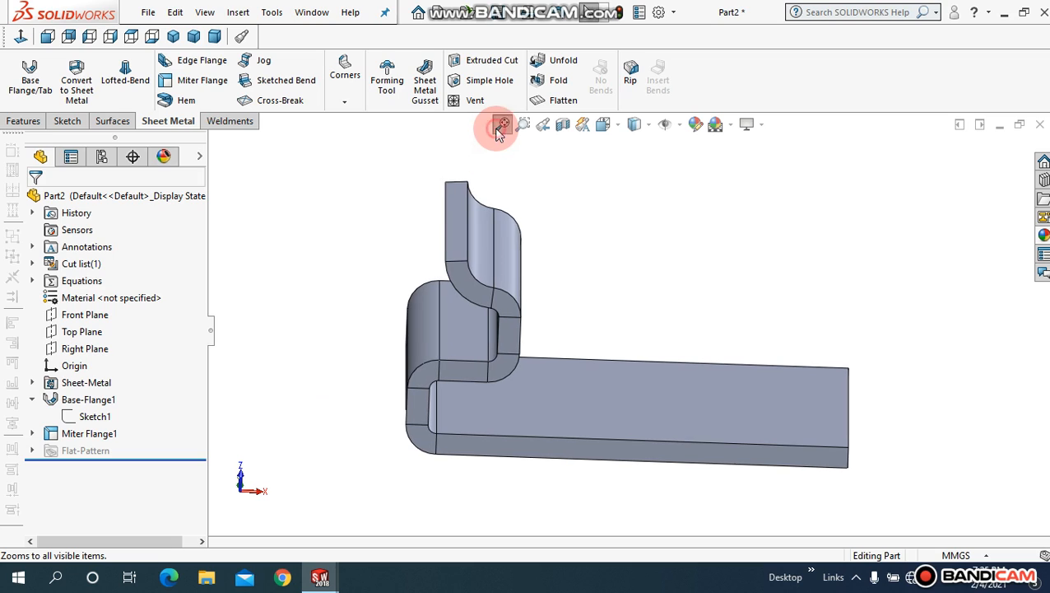
{"action": "middle_click_drag", "start_coordinate": [356, 309], "coordinate": [356, 288]}
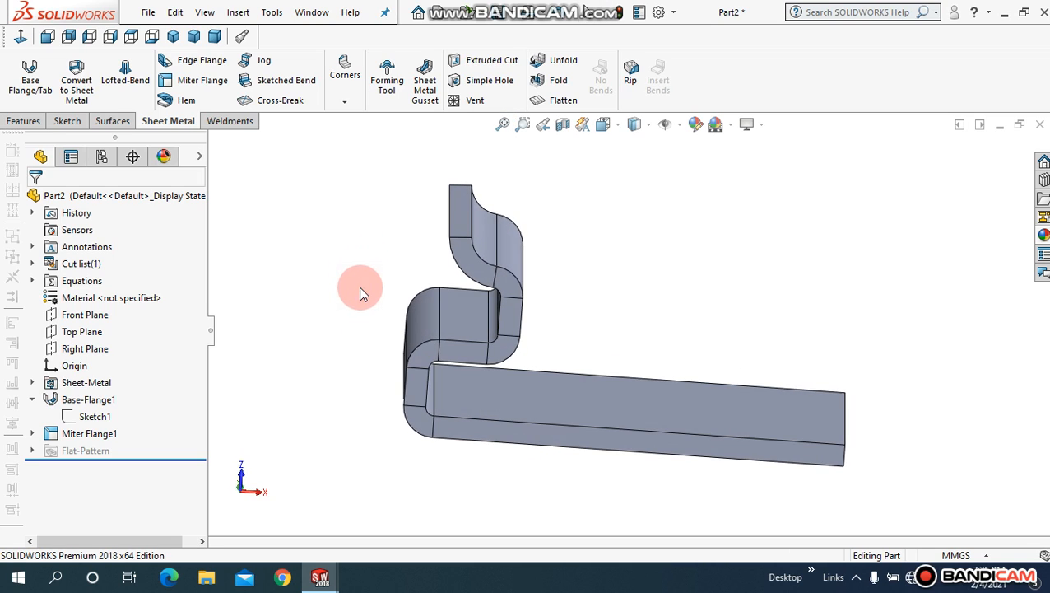
{"action": "left_click", "coordinate": [206, 82]}
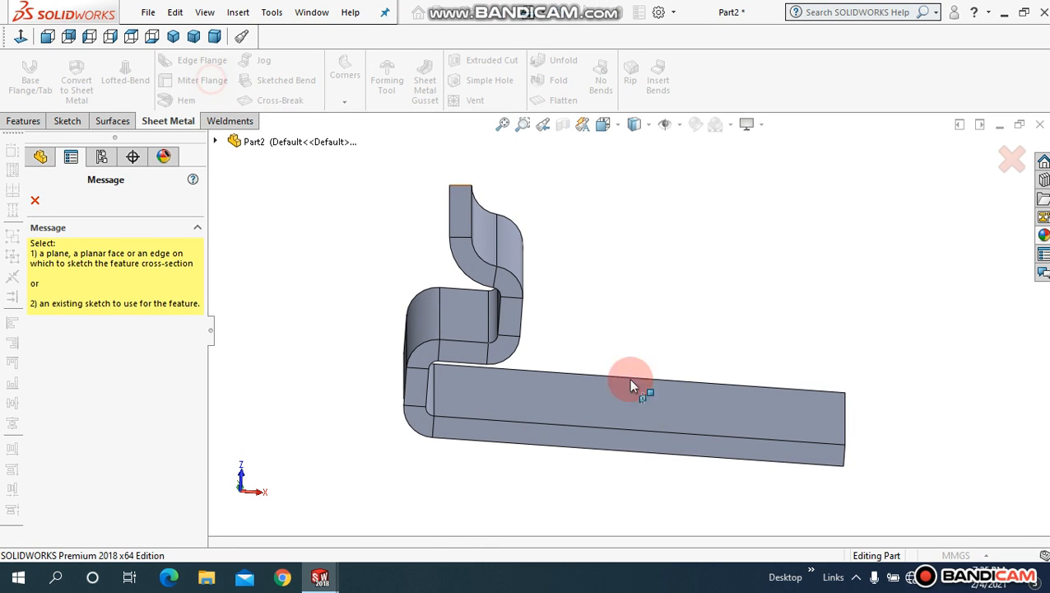
{"action": "left_click", "coordinate": [694, 452]}
{"action": "left_click", "coordinate": [47, 37]}
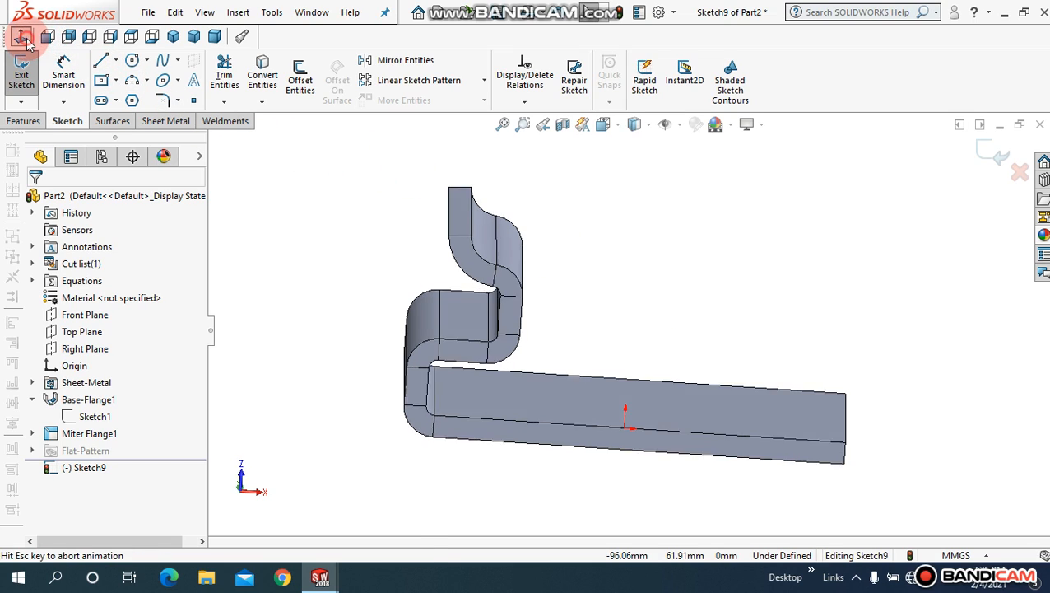
Try to create the miter flange from a four-point spline starting at the upper-right corner of the base flange's side face.
{"action": "left_click", "coordinate": [166, 64]}
{"action": "left_click", "coordinate": [856, 407]}
{"action": "left_click", "coordinate": [817, 330]}
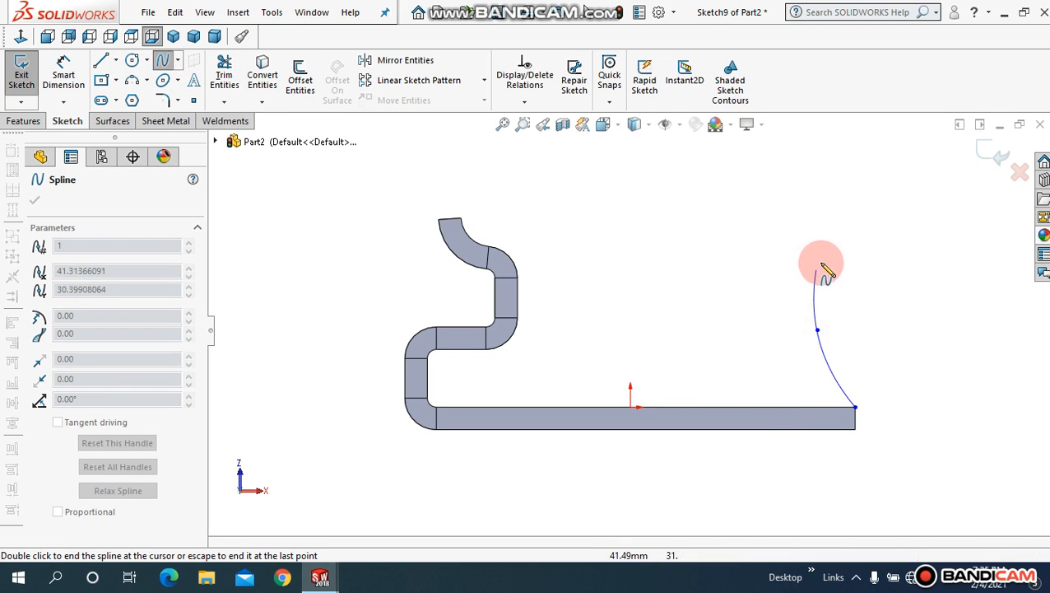
{"action": "left_click", "coordinate": [867, 235]}
{"action": "left_click", "coordinate": [796, 188]}
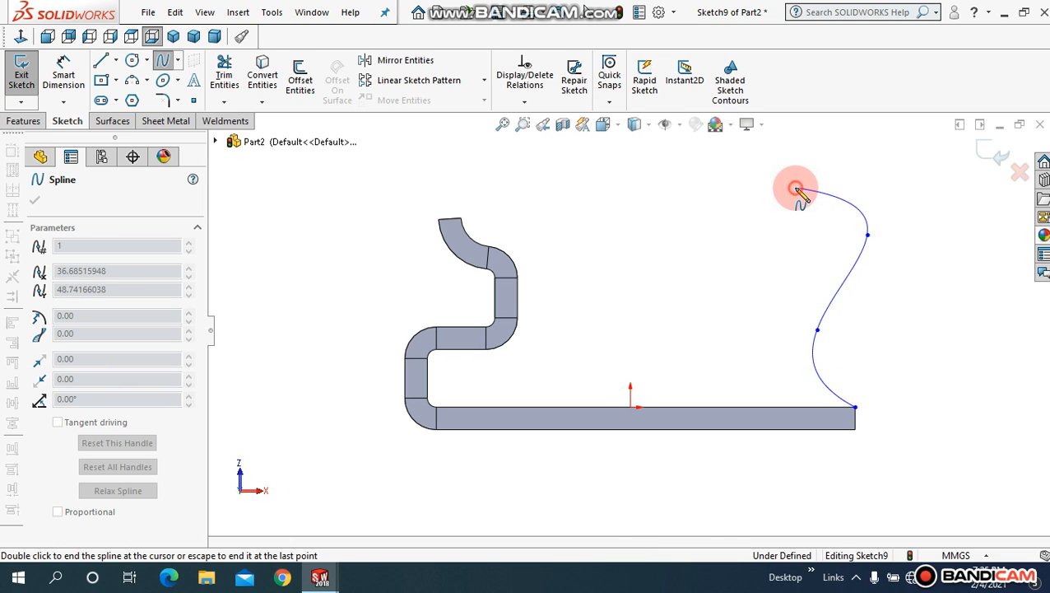
{"action": "left_click", "coordinate": [987, 161]}
{"action": "left_click", "coordinate": [992, 159]}
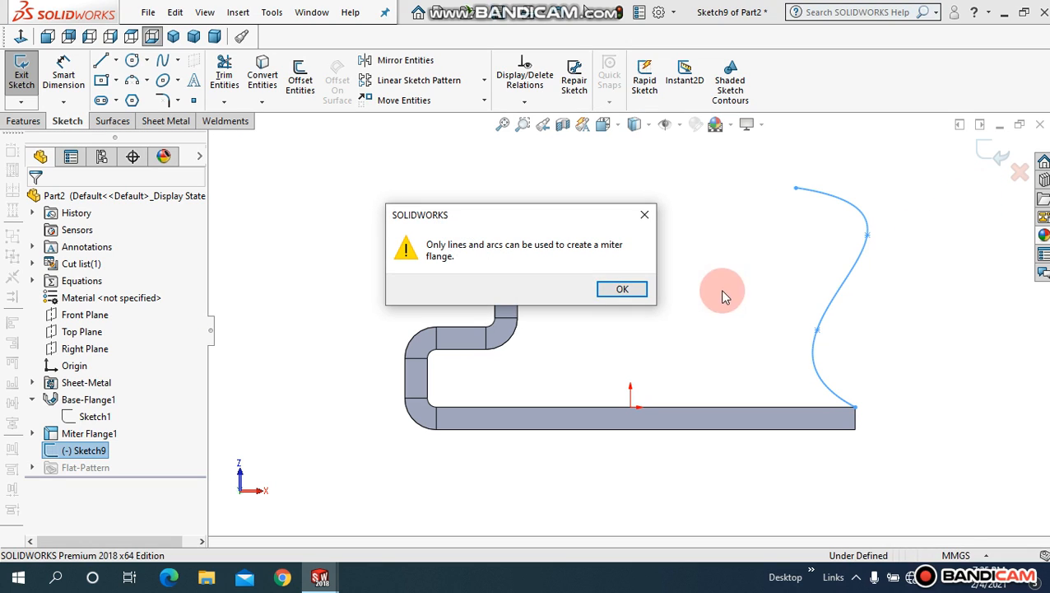
{"action": "left_click", "coordinate": [643, 222]}
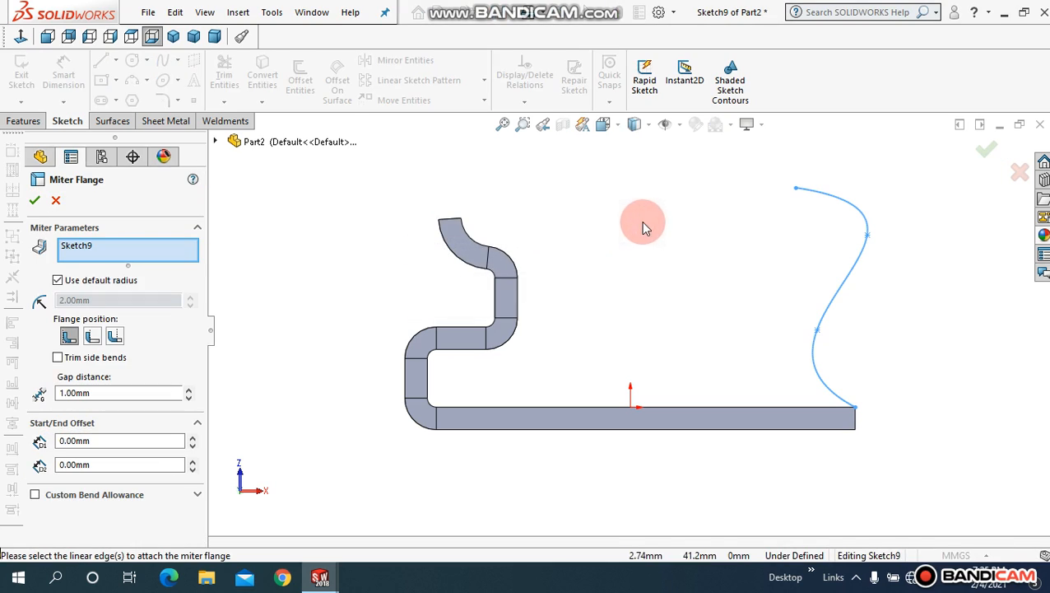
Cancel the spline-based miter flange and delete the spline from its sketch.
{"action": "left_click", "coordinate": [56, 200]}
{"action": "left_click_drag", "start_coordinate": [914, 319], "coordinate": [795, 257]}
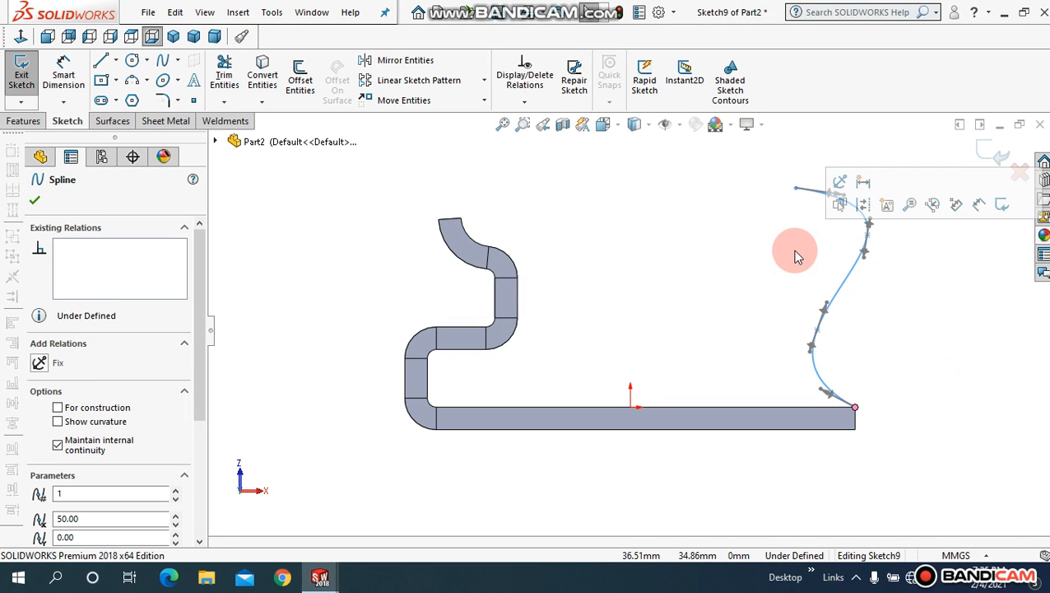
{"action": "key", "text": "Delete"}
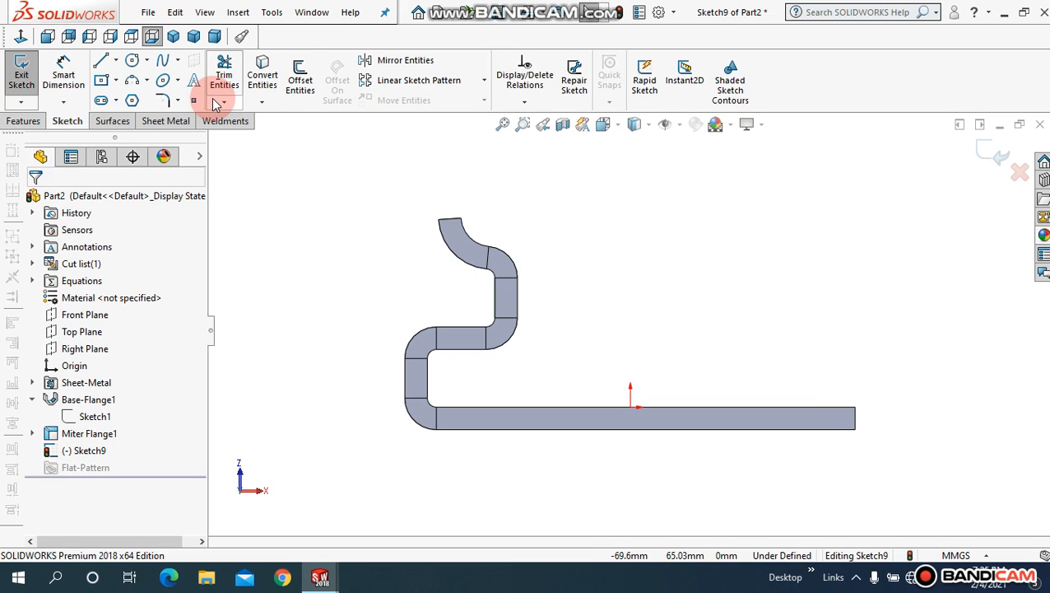
Sketch three connected lines from the base flange's upper-right corner: straight up, horizontally outward, and up again.
{"action": "left_click", "coordinate": [104, 62]}
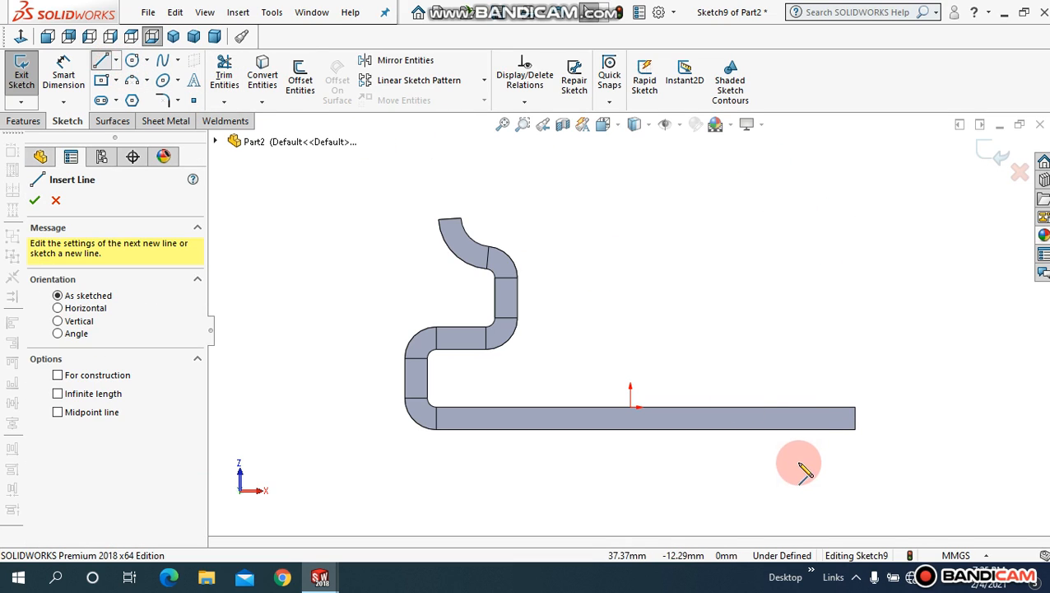
{"action": "left_click", "coordinate": [855, 406]}
{"action": "left_click", "coordinate": [855, 322]}
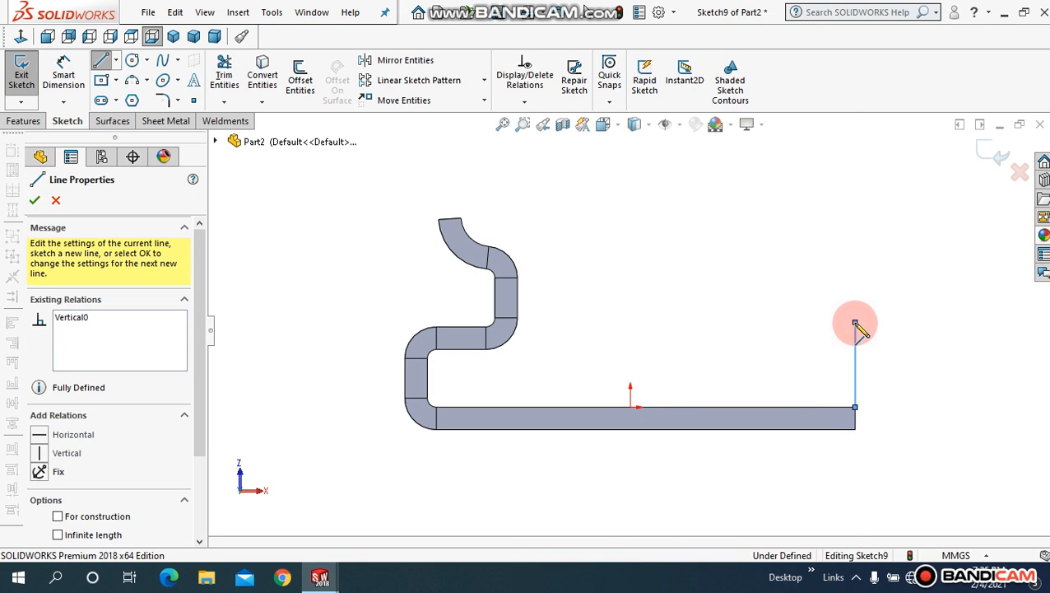
{"action": "left_click", "coordinate": [937, 322]}
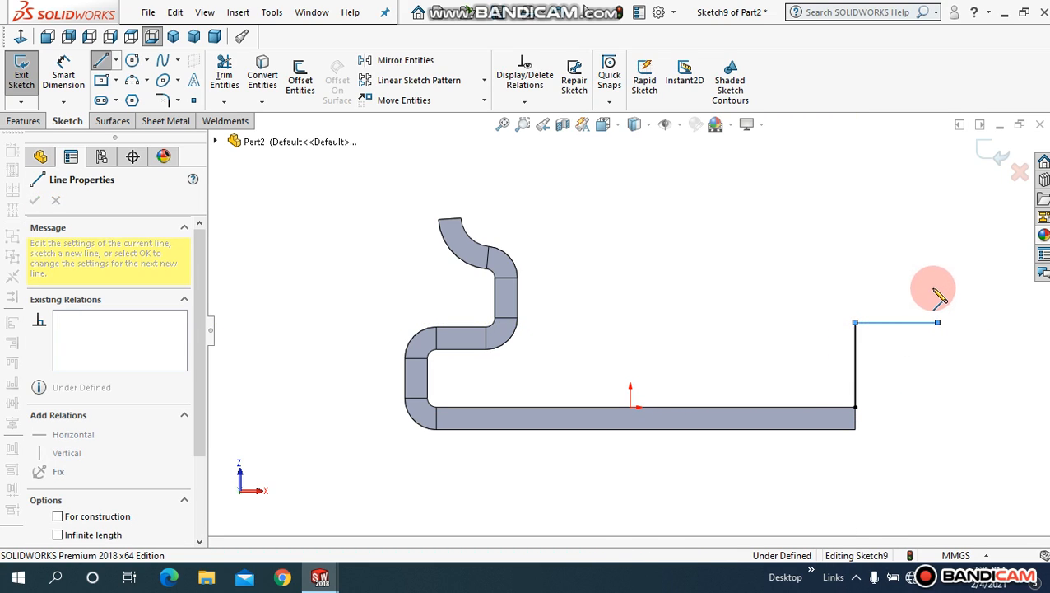
{"action": "left_click", "coordinate": [938, 219]}
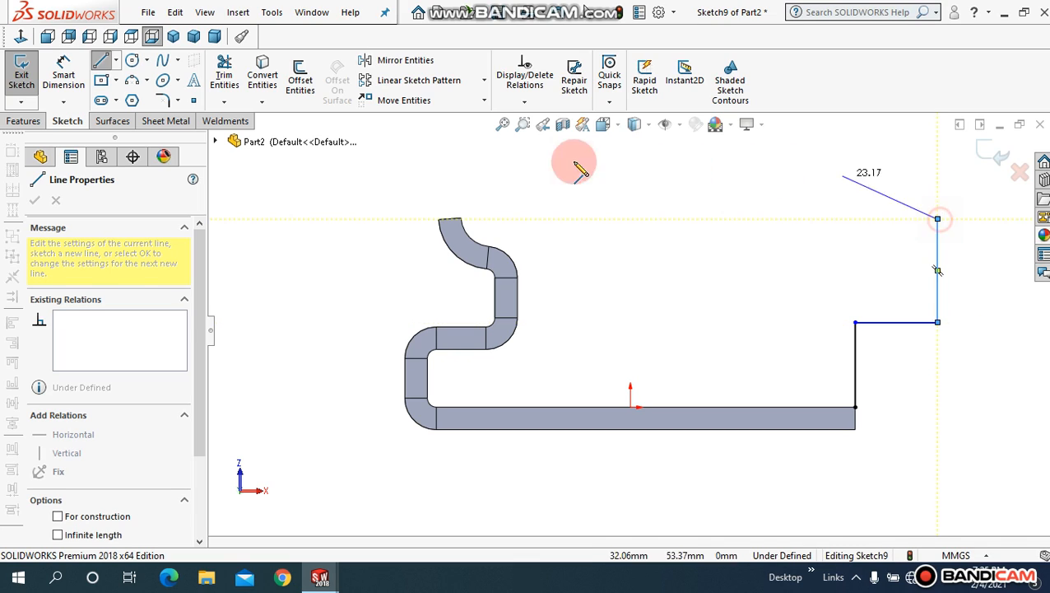
Add a three-point arc sagging downward, radius about 39.5 mm, from the outer vertical line's upper end horizontally inward, and finish the sketch.
{"action": "left_click", "coordinate": [133, 80]}
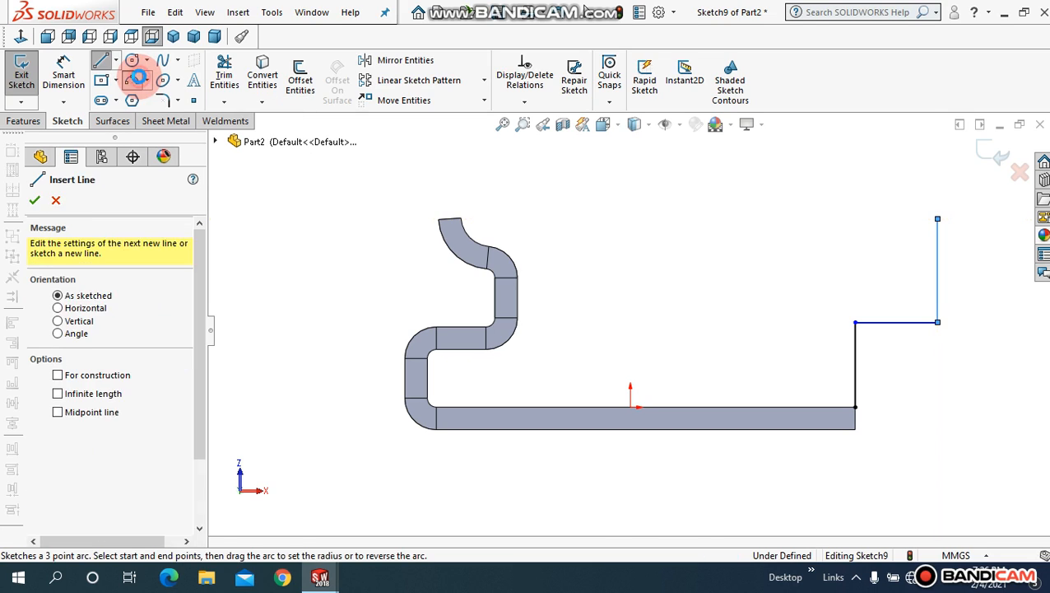
{"action": "left_click", "coordinate": [938, 221]}
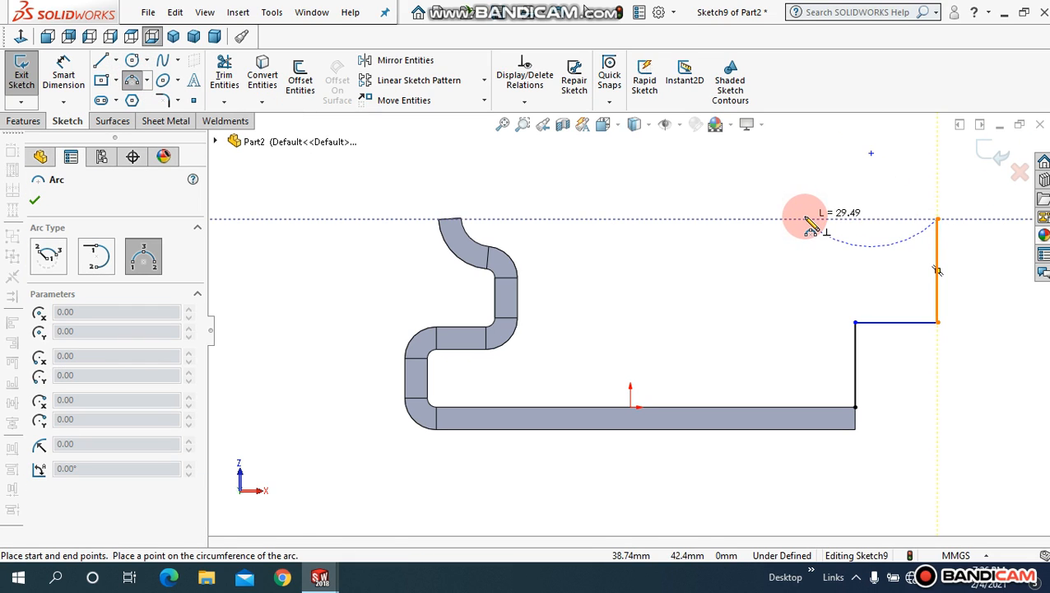
{"action": "left_click", "coordinate": [739, 220]}
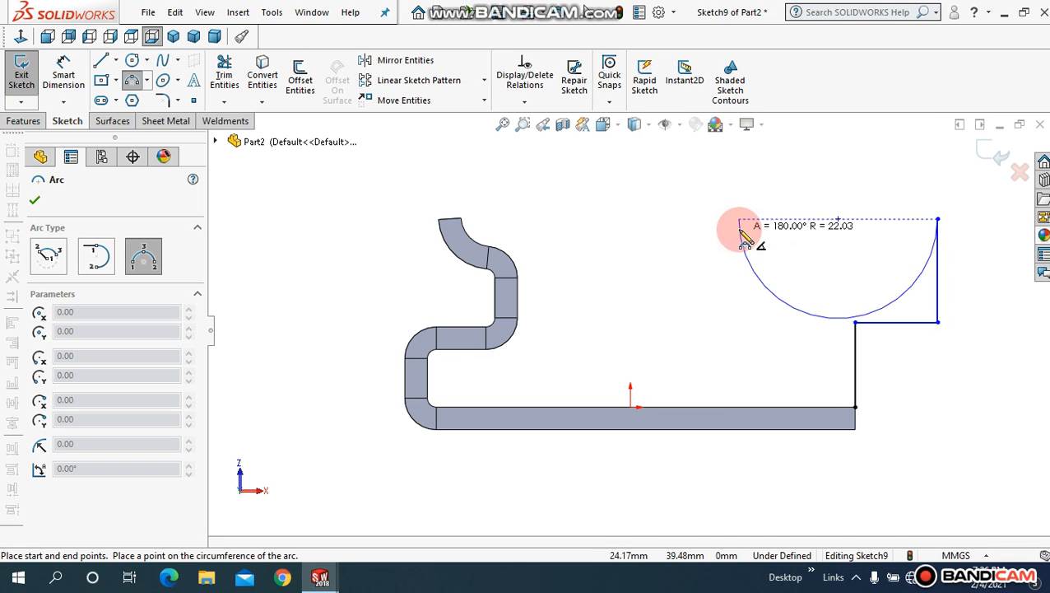
{"action": "left_click", "coordinate": [848, 249]}
{"action": "left_click", "coordinate": [993, 156]}
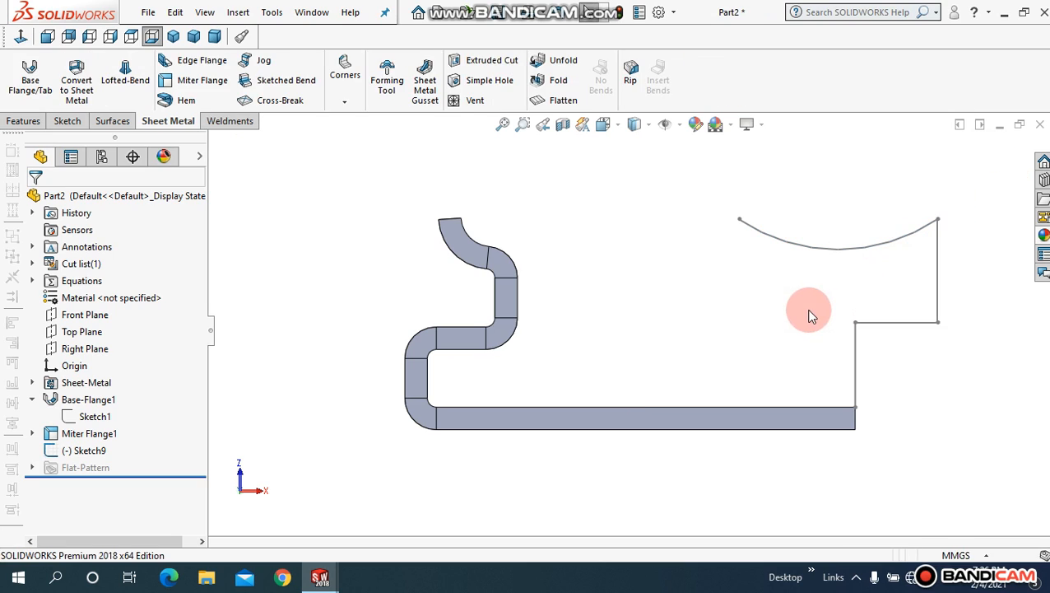
Create the second miter flange from the line-and-arc profile sketch, keeping the default bend radius and 1.00 mm gap distance.
{"action": "mouse_move", "coordinate": [290, 213]}
{"action": "middle_mouse_down"}
{"action": "mouse_move", "coordinate": [274, 246]}
{"action": "mouse_move", "coordinate": [303, 221]}
{"action": "middle_mouse_up"}
{"action": "left_click", "coordinate": [197, 80]}
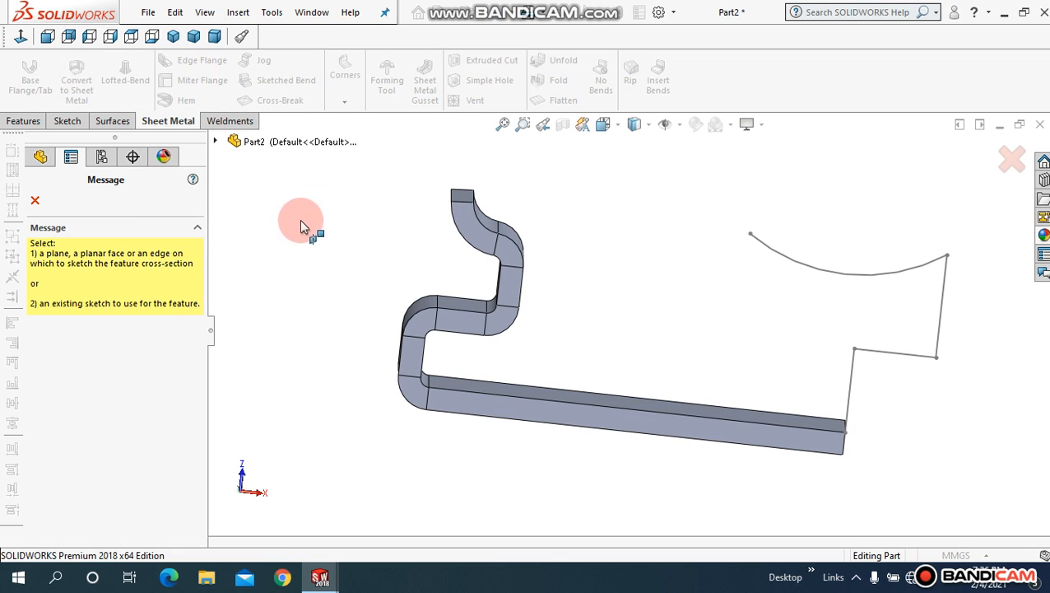
{"action": "left_click", "coordinate": [840, 275]}
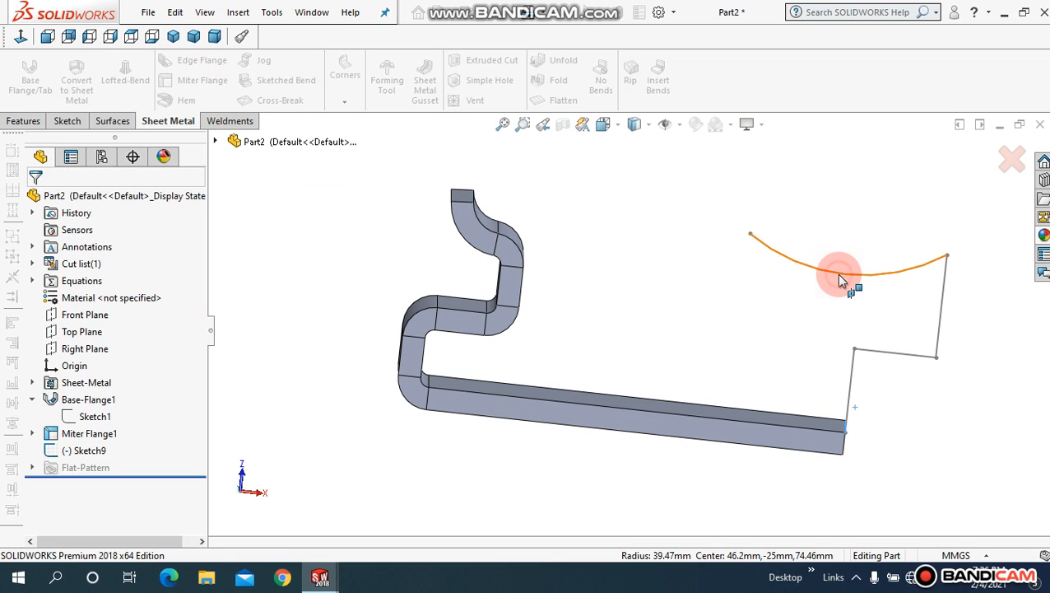
{"action": "mouse_move", "coordinate": [680, 265]}
{"action": "middle_mouse_down"}
{"action": "mouse_move", "coordinate": [678, 298]}
{"action": "mouse_move", "coordinate": [536, 262]}
{"action": "mouse_move", "coordinate": [524, 224]}
{"action": "mouse_move", "coordinate": [553, 223]}
{"action": "middle_mouse_up"}
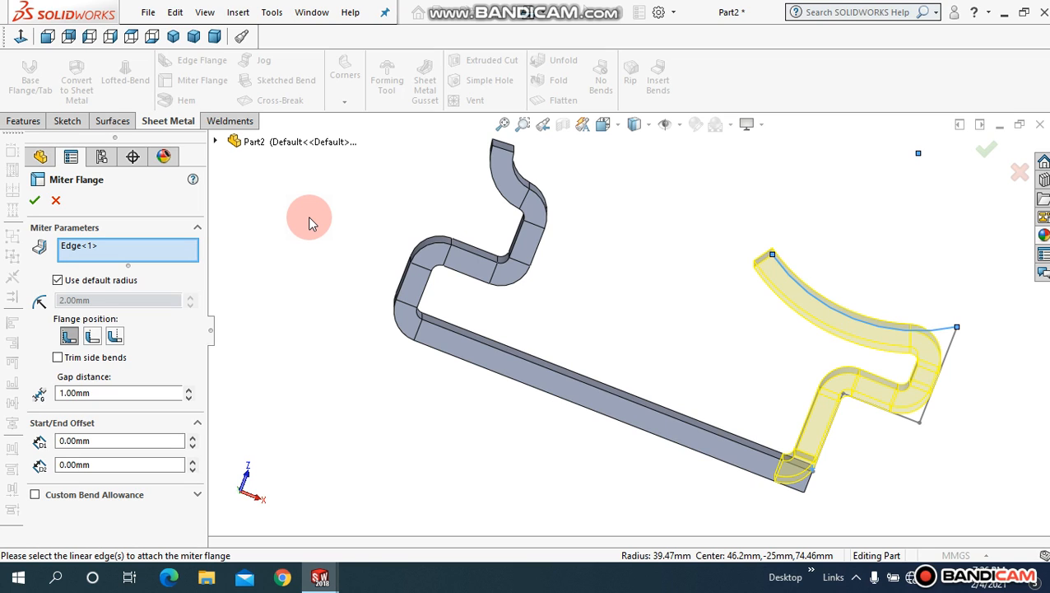
{"action": "mouse_move", "coordinate": [312, 223]}
{"action": "middle_mouse_down"}
{"action": "mouse_move", "coordinate": [331, 238]}
{"action": "mouse_move", "coordinate": [329, 253]}
{"action": "mouse_move", "coordinate": [310, 237]}
{"action": "middle_mouse_up"}
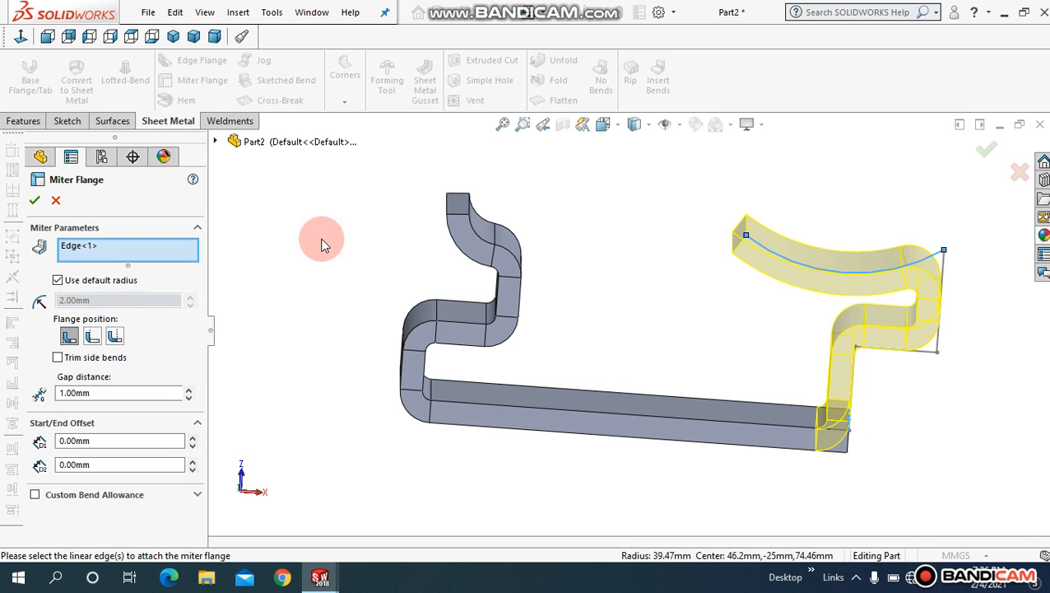
{"action": "left_click", "coordinate": [40, 203]}
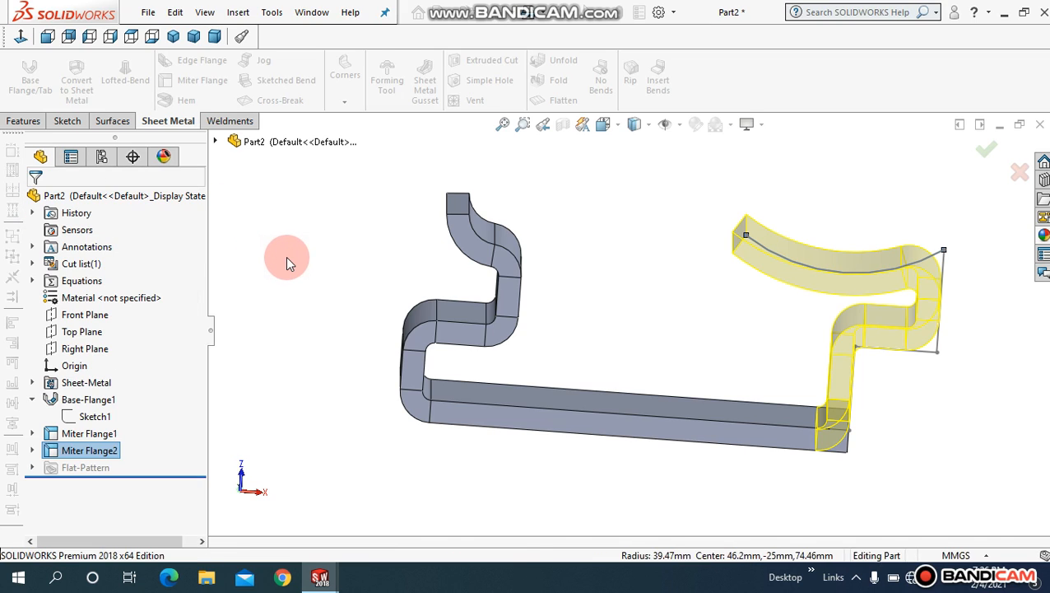
Apply a medium blue-violet colour from the standard palette to the whole part.
{"action": "left_click", "coordinate": [502, 124]}
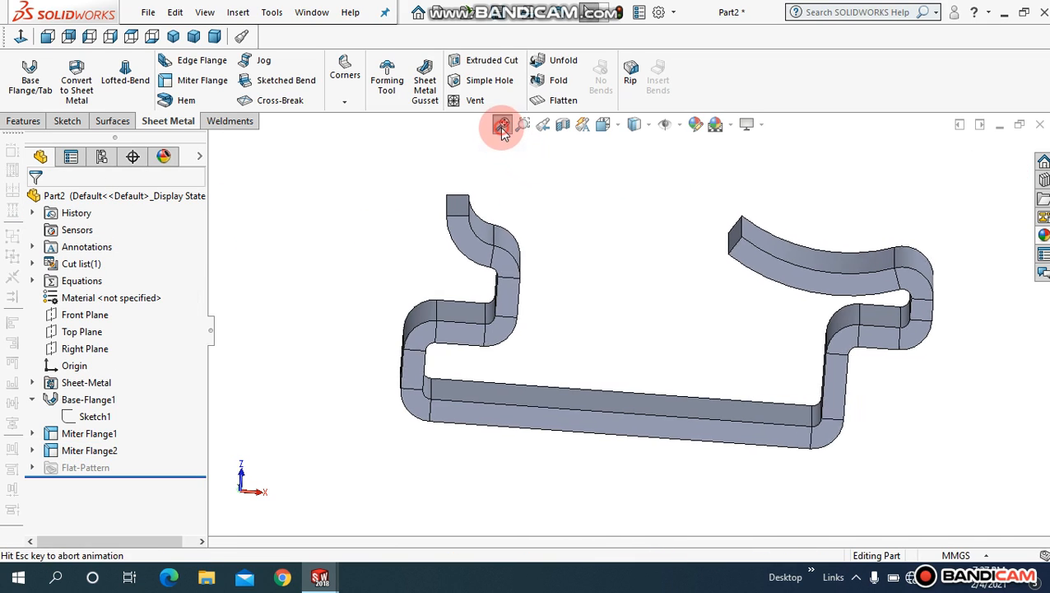
{"action": "middle_click_drag", "start_coordinate": [566, 293], "coordinate": [609, 362]}
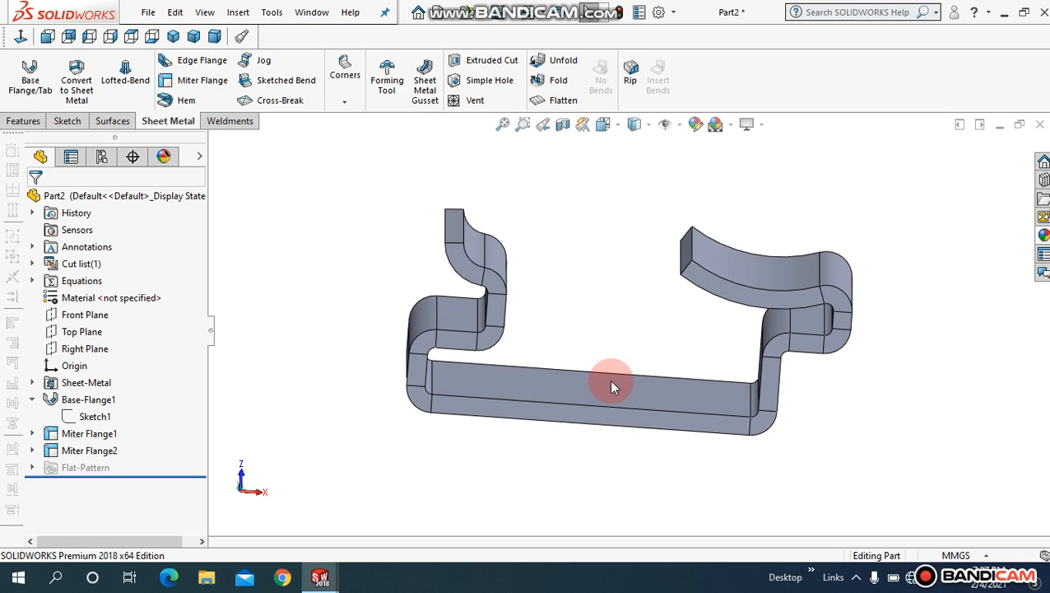
{"action": "left_click", "coordinate": [612, 387]}
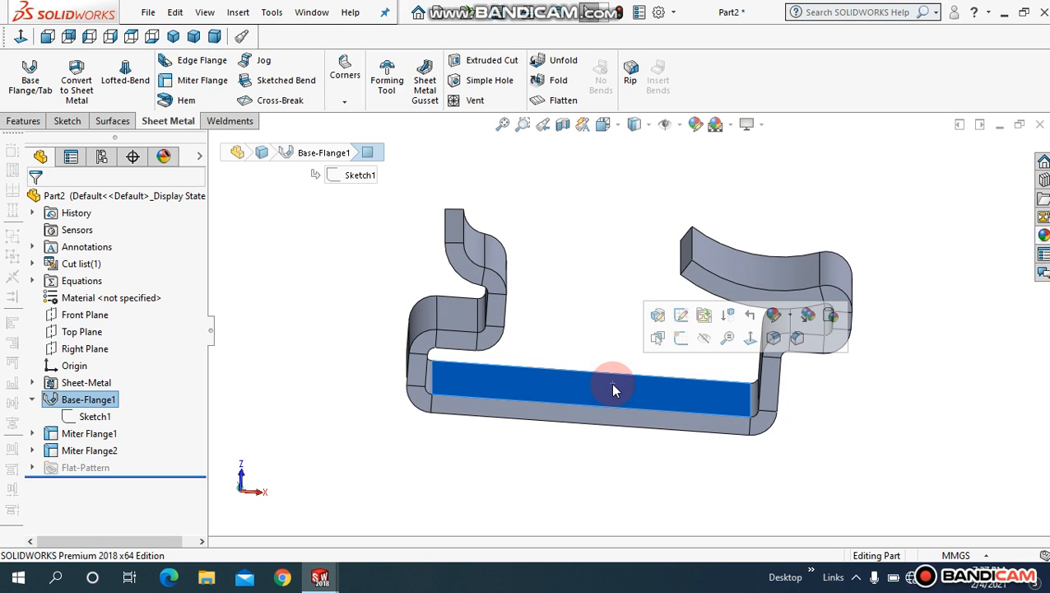
{"action": "left_click", "coordinate": [790, 316]}
{"action": "left_click", "coordinate": [805, 395]}
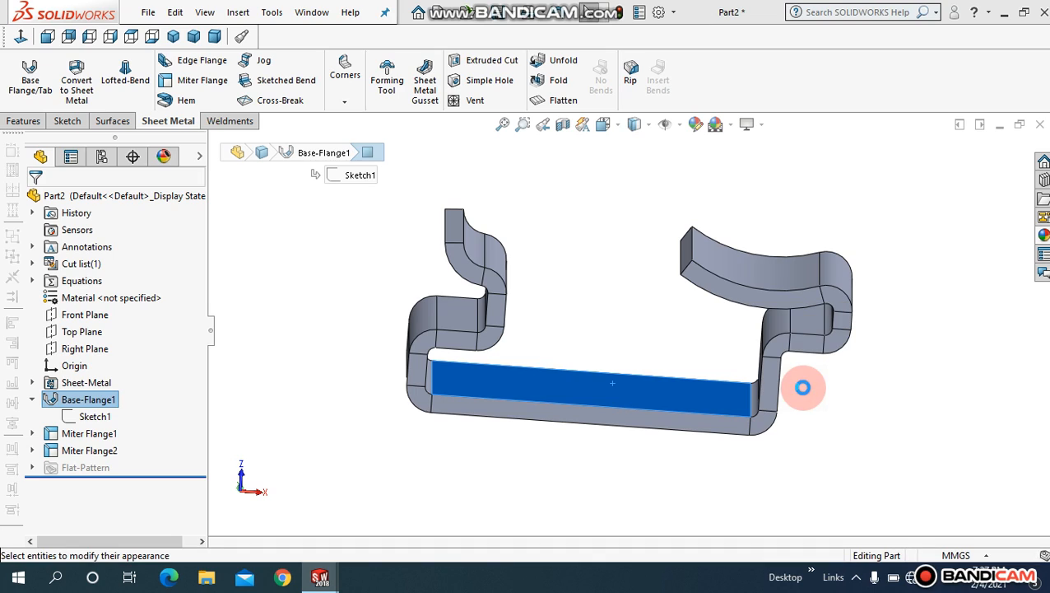
{"action": "left_click", "coordinate": [159, 344]}
{"action": "left_click_drag", "start_coordinate": [195, 332], "coordinate": [197, 358]}
{"action": "left_click", "coordinate": [116, 399]}
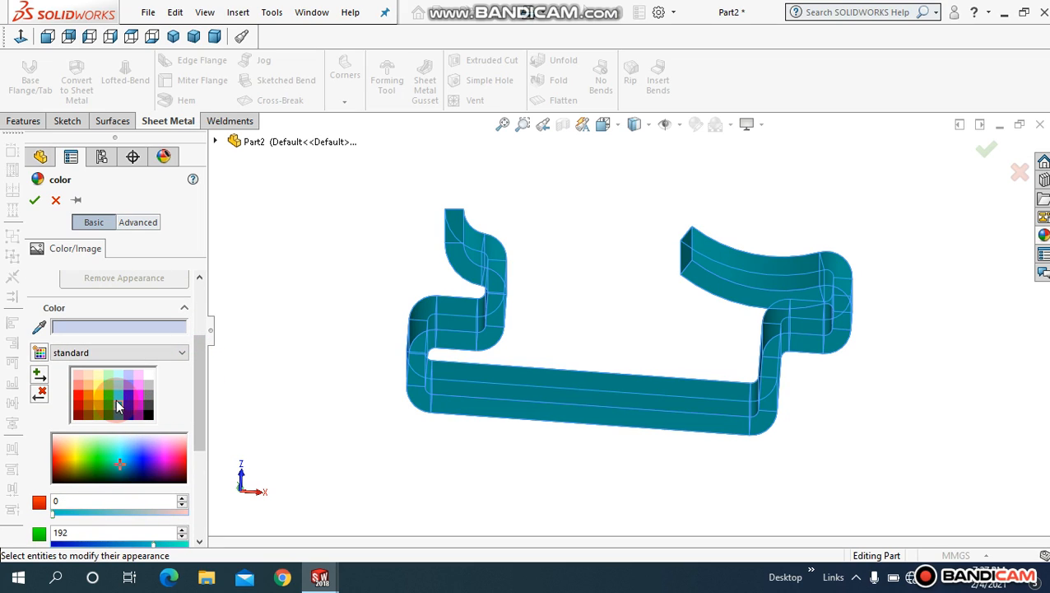
{"action": "left_click", "coordinate": [117, 389]}
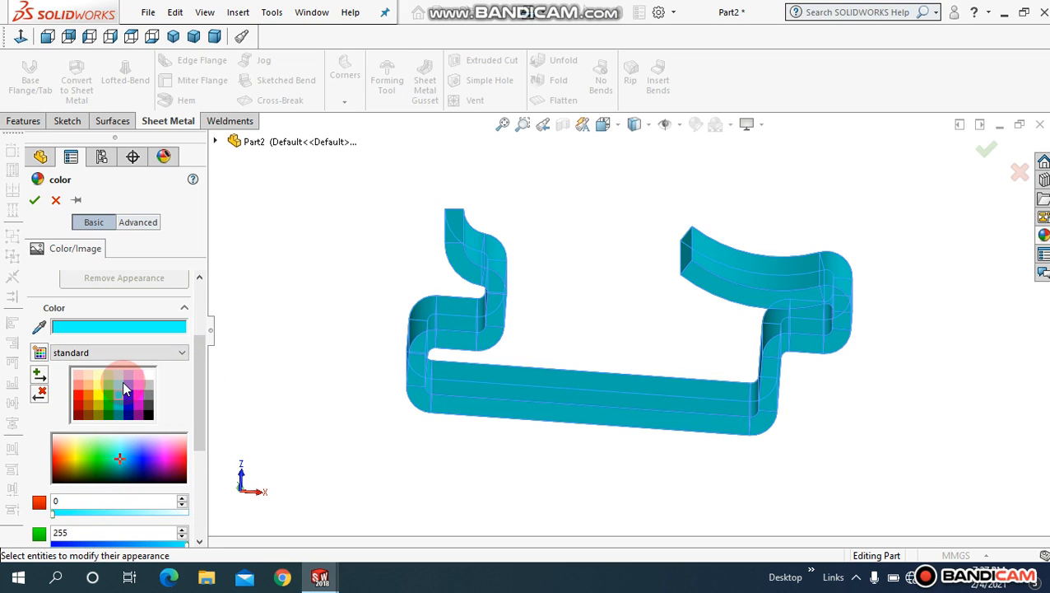
{"action": "left_click", "coordinate": [129, 384]}
{"action": "left_click", "coordinate": [34, 200]}
{"action": "middle_click_drag", "start_coordinate": [232, 286], "coordinate": [242, 320]}
{"action": "left_click", "coordinate": [501, 122]}
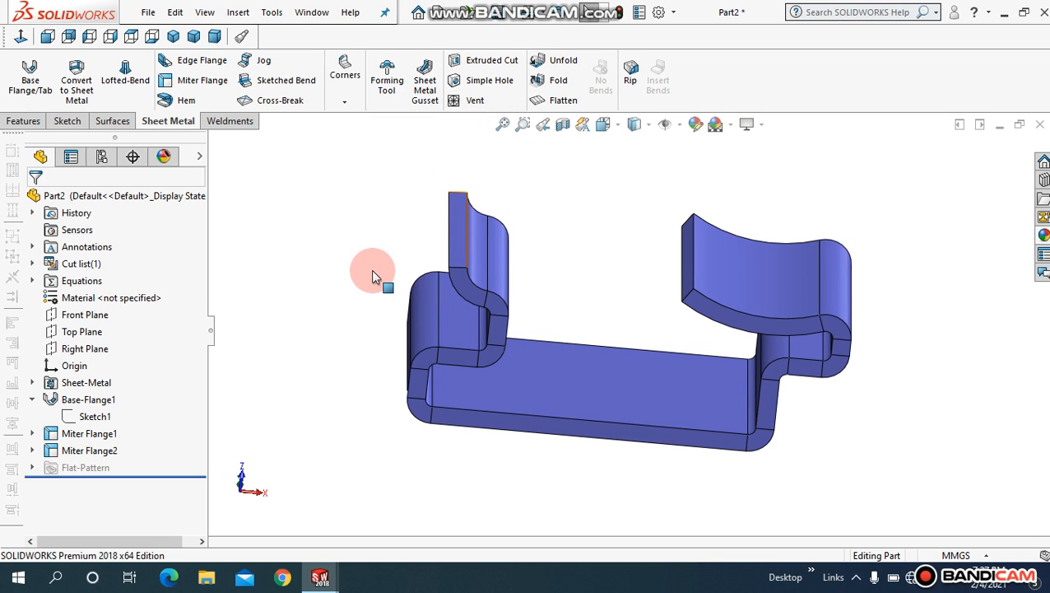
{"action": "middle_click_drag", "start_coordinate": [359, 282], "coordinate": [316, 239]}
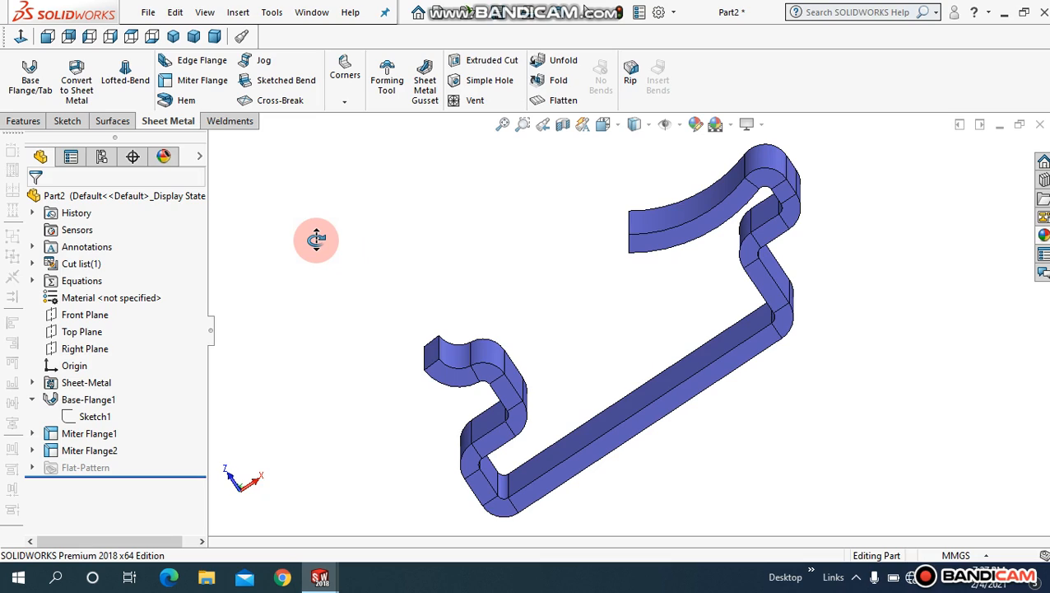
{"action": "middle_click_drag", "start_coordinate": [316, 240], "coordinate": [317, 240]}
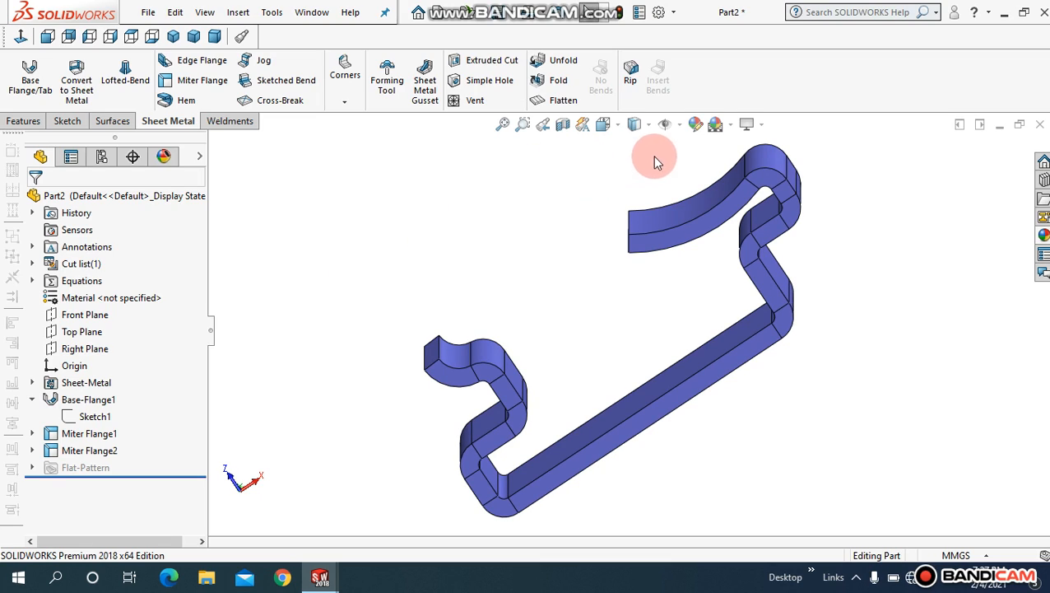